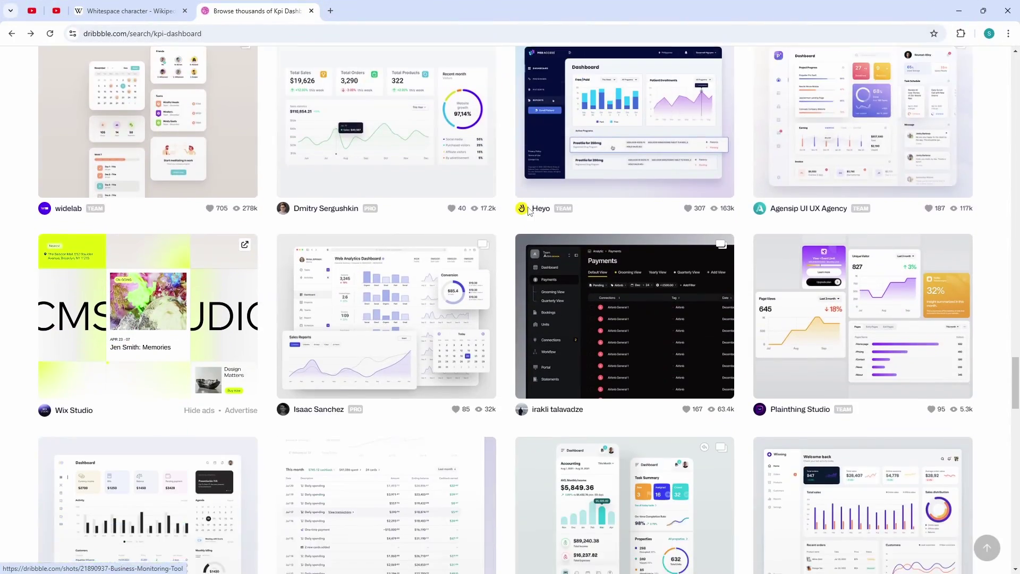
{"action": "scroll", "coordinate": [529, 211], "scroll_direction": "down", "scroll_amount": 4}
- Scroll the Dribbble kpi-dashboard results and open a KPI dashboard shot
{"action": "left_click", "coordinate": [582, 253]}
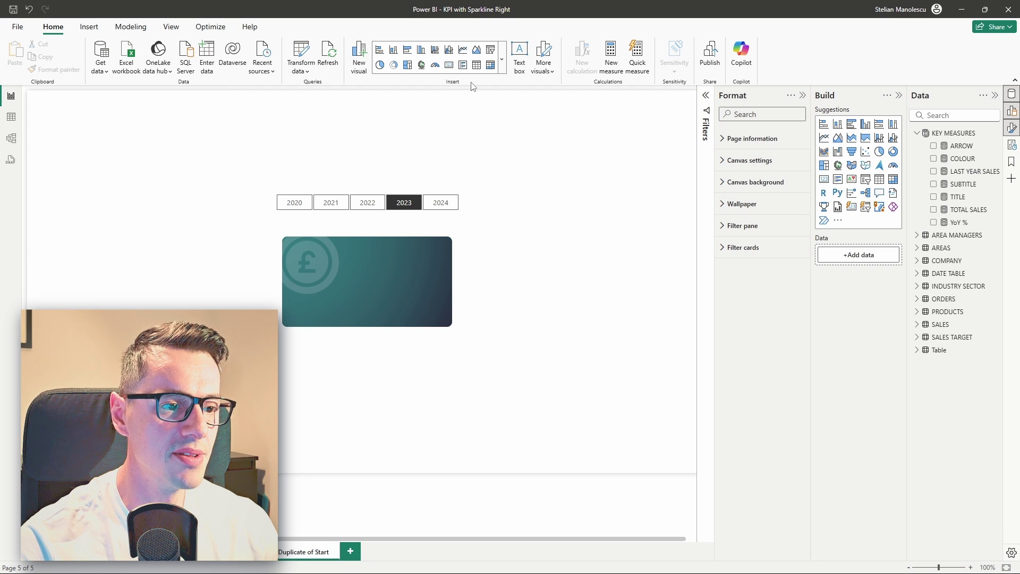
- Place a new table visual over the teal card and fill it with the SUBTITLE measure (£3.83M)
{"action": "left_click", "coordinate": [477, 65]}
{"action": "left_click_drag", "start_coordinate": [172, 273], "coordinate": [351, 286]}
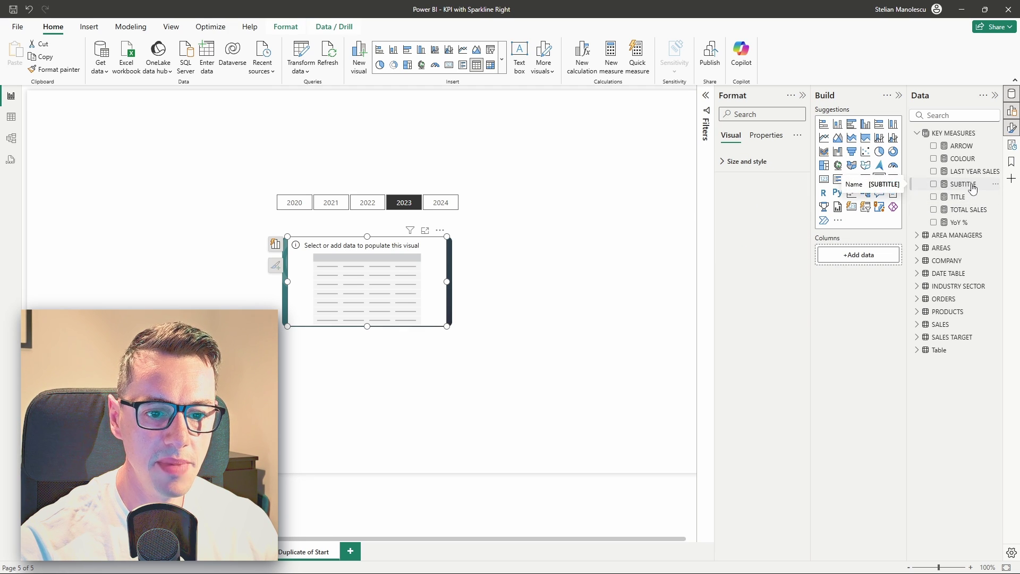
{"action": "left_click_drag", "start_coordinate": [973, 189], "coordinate": [399, 286]}
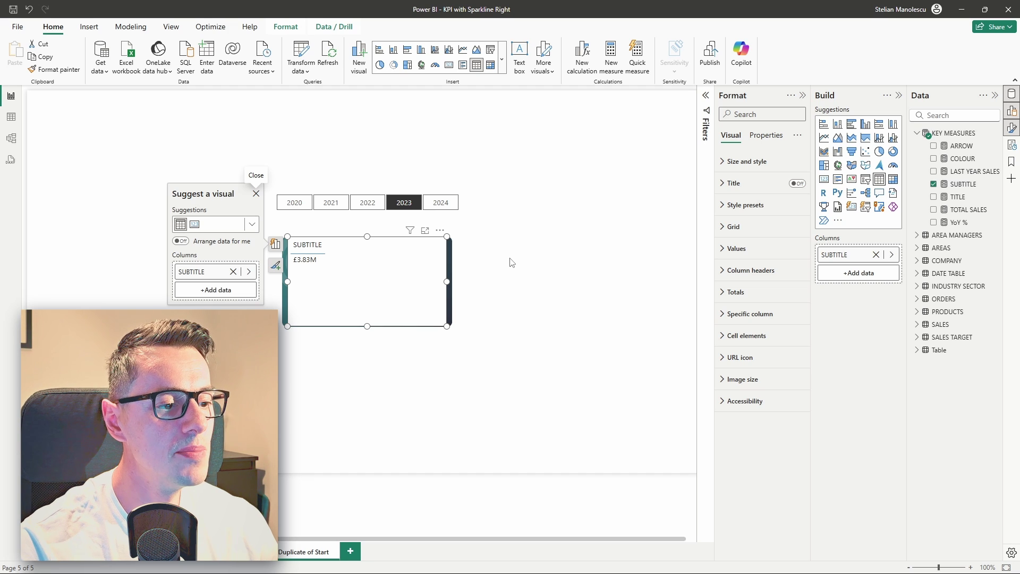
{"action": "left_click", "coordinate": [512, 263]}
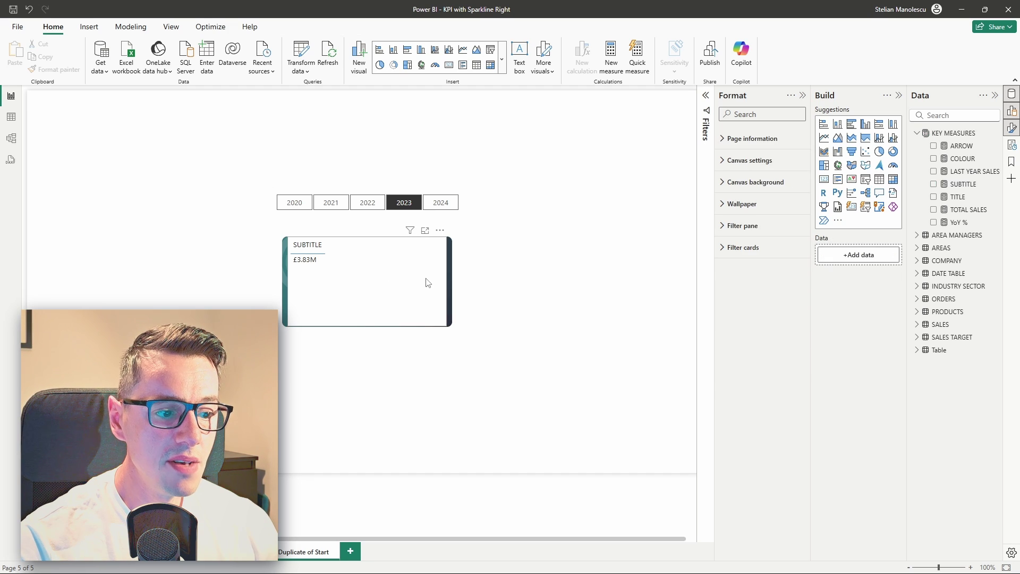
{"action": "left_click", "coordinate": [428, 283]}
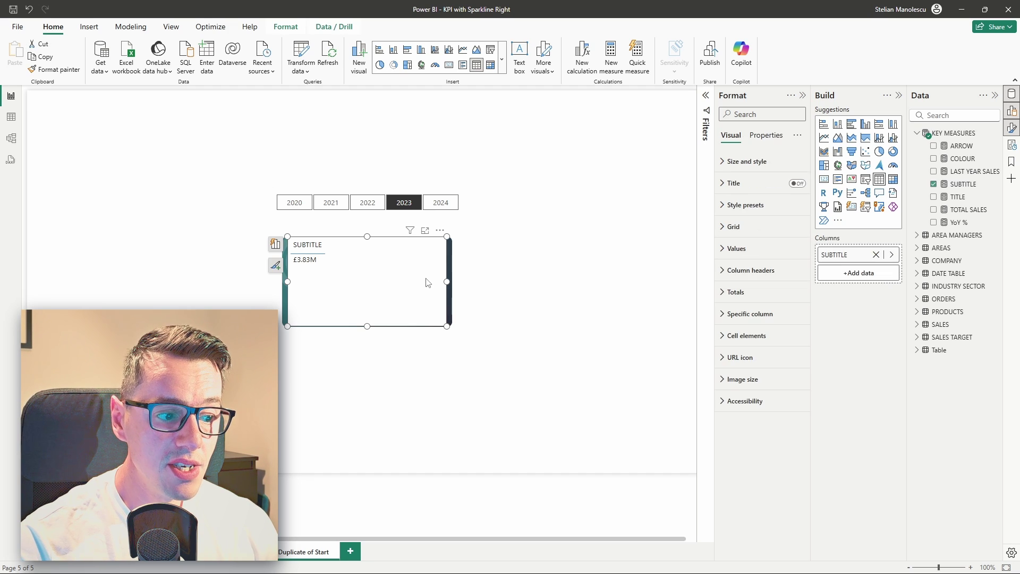
- Start a sparkline on the SUBTITLE field with TOTAL SALES as its Y-axis values
{"action": "right_click", "coordinate": [834, 257]}
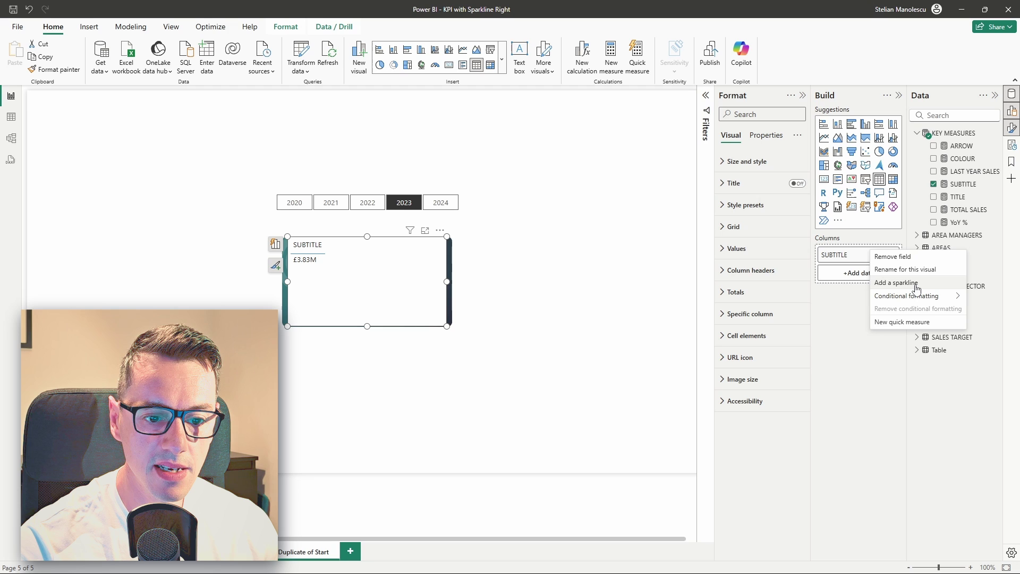
{"action": "left_click", "coordinate": [899, 282]}
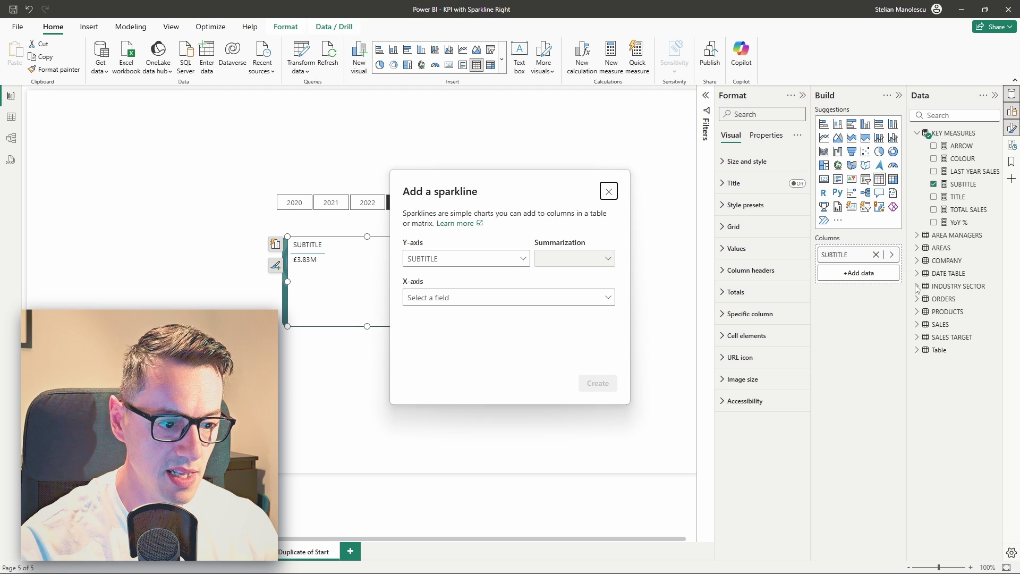
{"action": "left_click", "coordinate": [525, 260]}
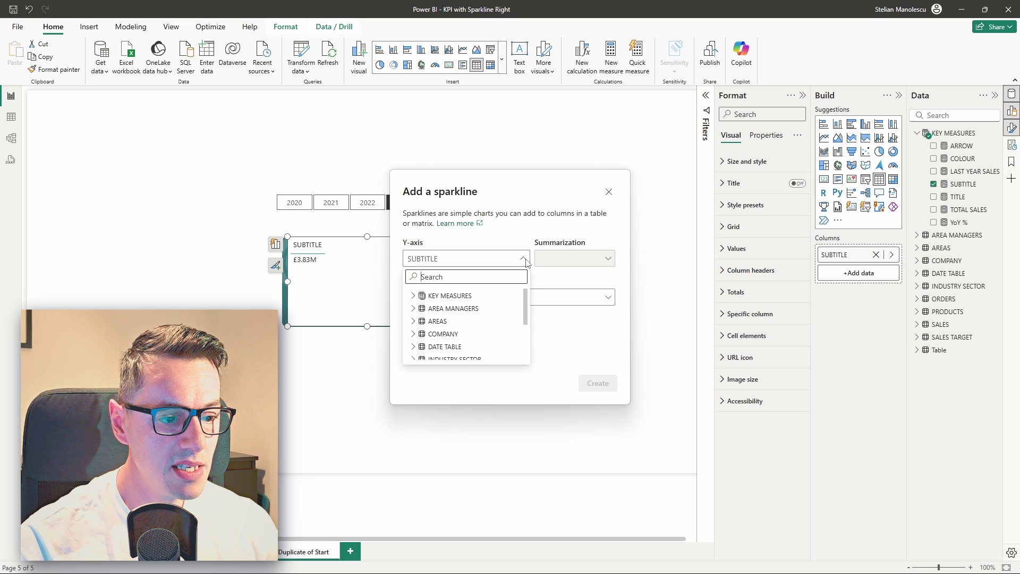
{"action": "left_click", "coordinate": [414, 296]}
{"action": "scroll", "coordinate": [434, 318], "scroll_direction": "down", "scroll_amount": 3}
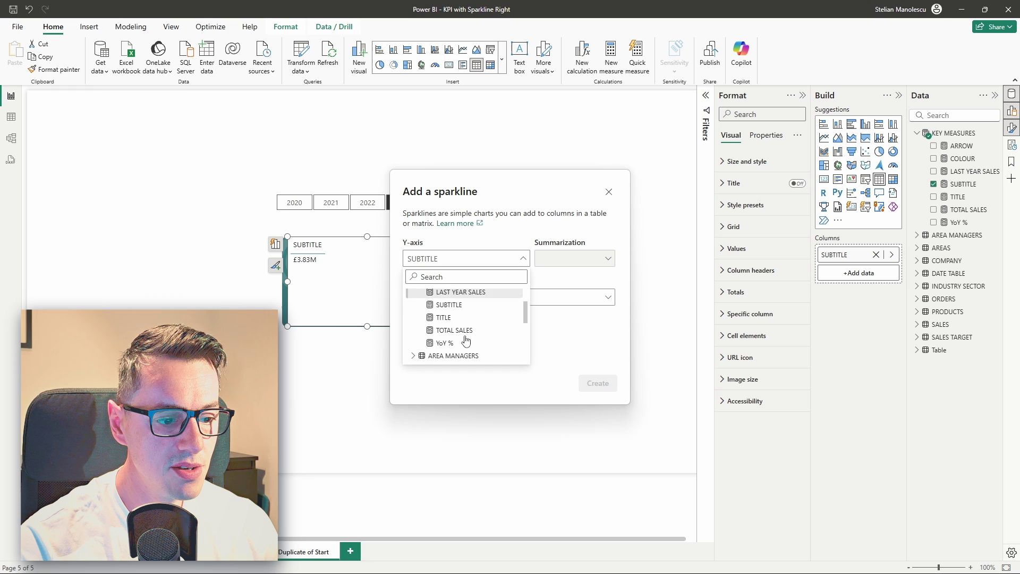
{"action": "scroll", "coordinate": [467, 313], "scroll_direction": "up", "scroll_amount": 2}
{"action": "left_click", "coordinate": [455, 319]}
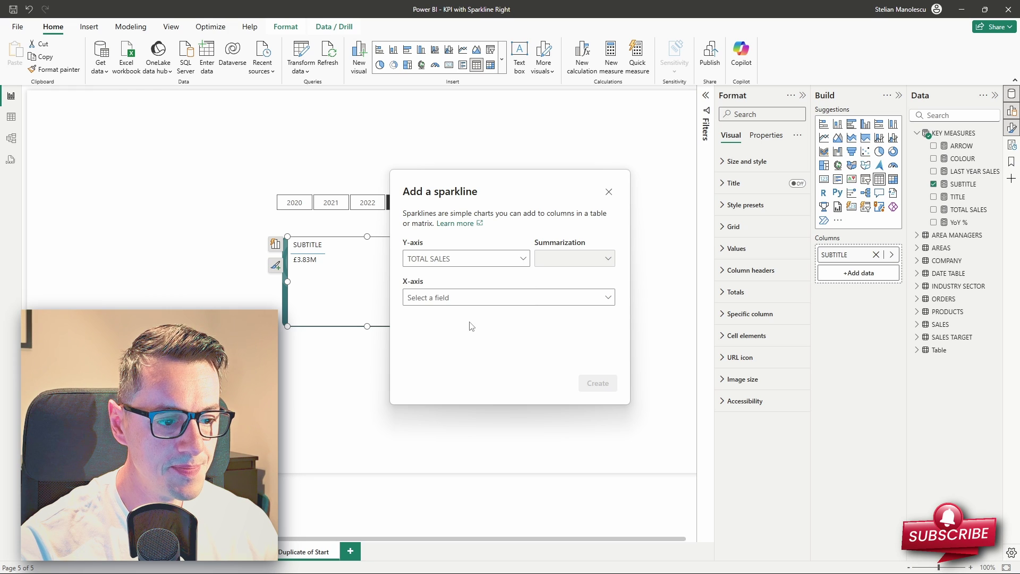
- Set the sparkline X-axis to DATE TABLE Month Short and create the sparkline column
{"action": "left_click", "coordinate": [482, 302]}
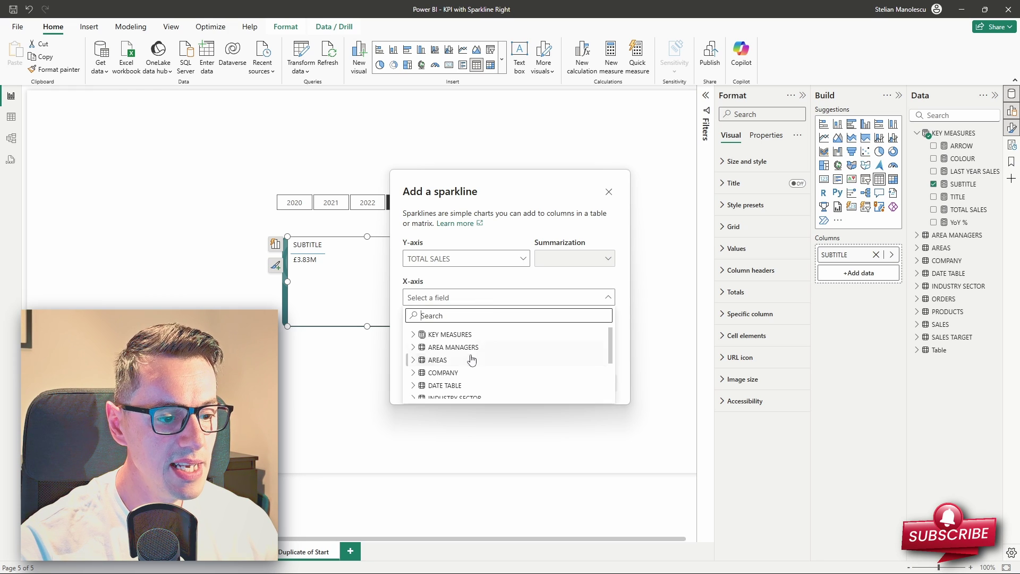
{"action": "scroll", "coordinate": [469, 358], "scroll_direction": "down", "scroll_amount": 3}
{"action": "scroll", "coordinate": [469, 357], "scroll_direction": "up", "scroll_amount": 2}
{"action": "left_click", "coordinate": [429, 369]}
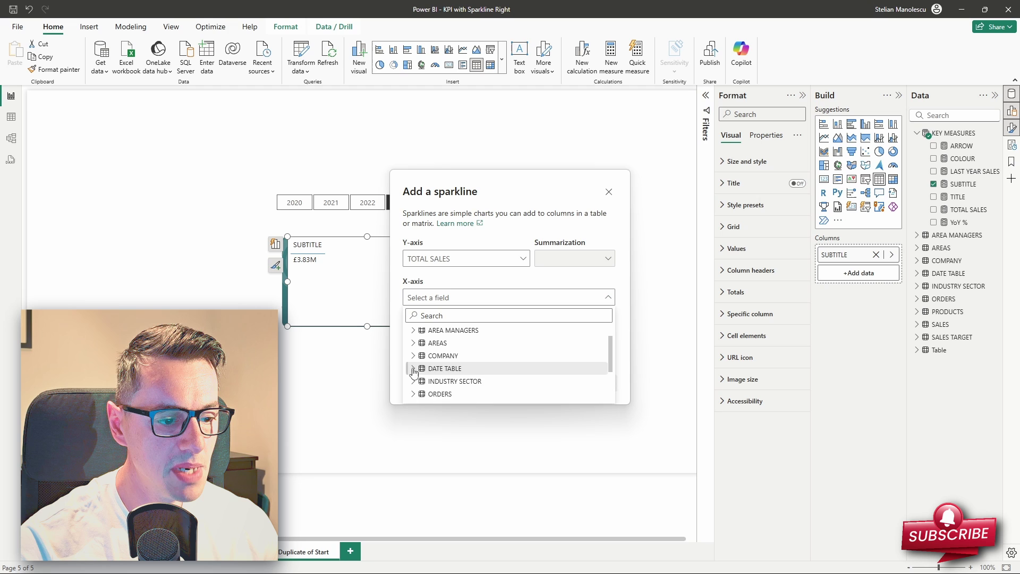
{"action": "scroll", "coordinate": [523, 366], "scroll_direction": "down", "scroll_amount": 8}
{"action": "scroll", "coordinate": [520, 367], "scroll_direction": "up", "scroll_amount": 5}
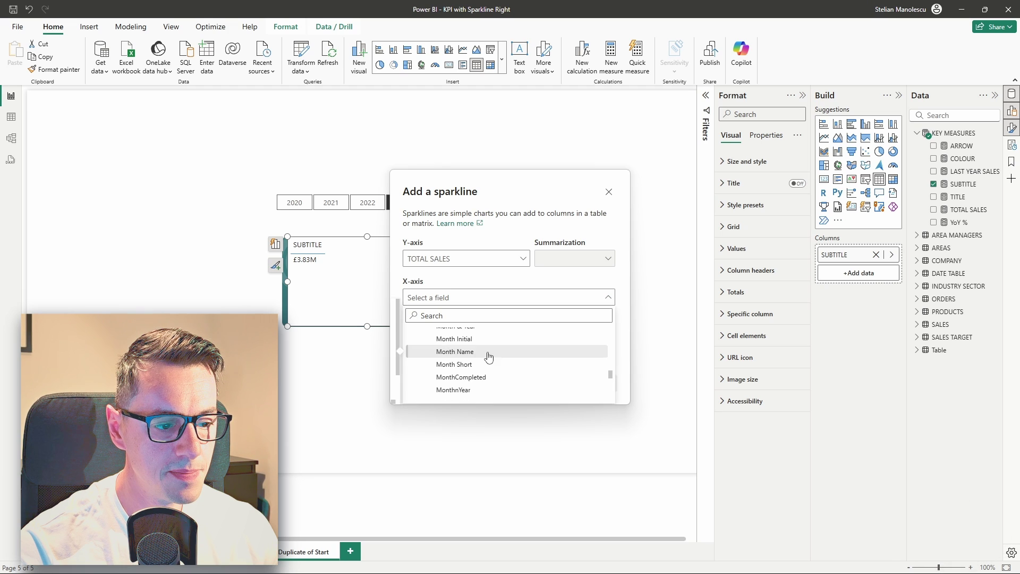
{"action": "left_click", "coordinate": [485, 365]}
{"action": "left_click", "coordinate": [598, 383]}
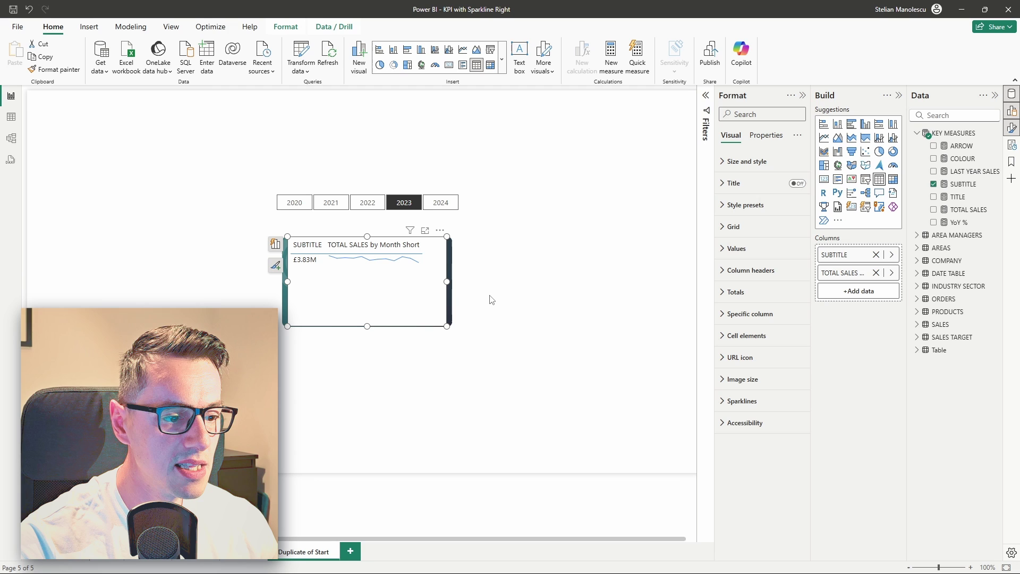
- Turn off the table visual's background so the teal card shows through
{"action": "left_click", "coordinate": [724, 162]}
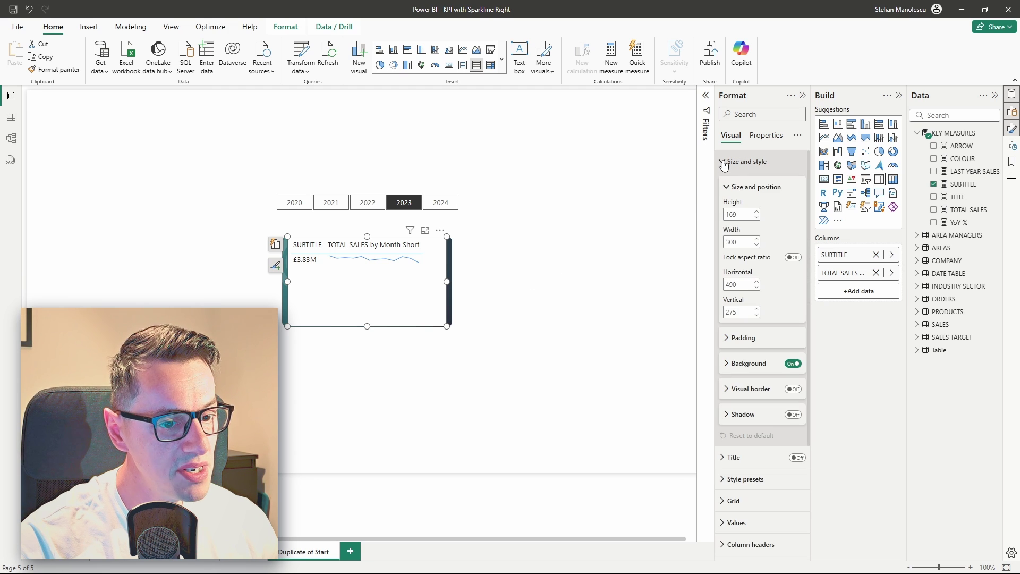
{"action": "left_click", "coordinate": [794, 364]}
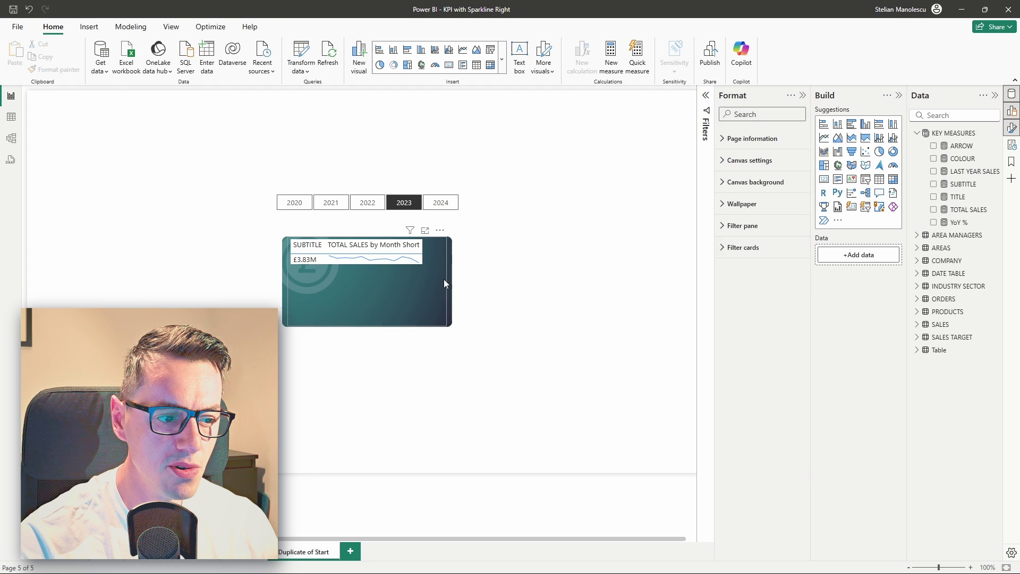
{"action": "left_click", "coordinate": [444, 281]}
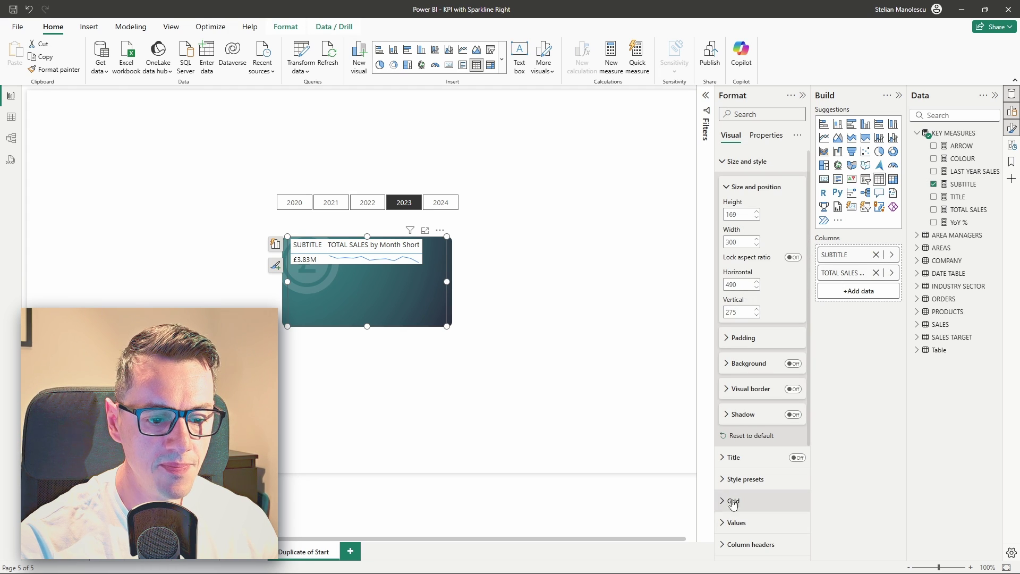
- Set the table's style preset to None
{"action": "left_click", "coordinate": [725, 480]}
{"action": "scroll", "coordinate": [724, 484], "scroll_direction": "down", "scroll_amount": 3}
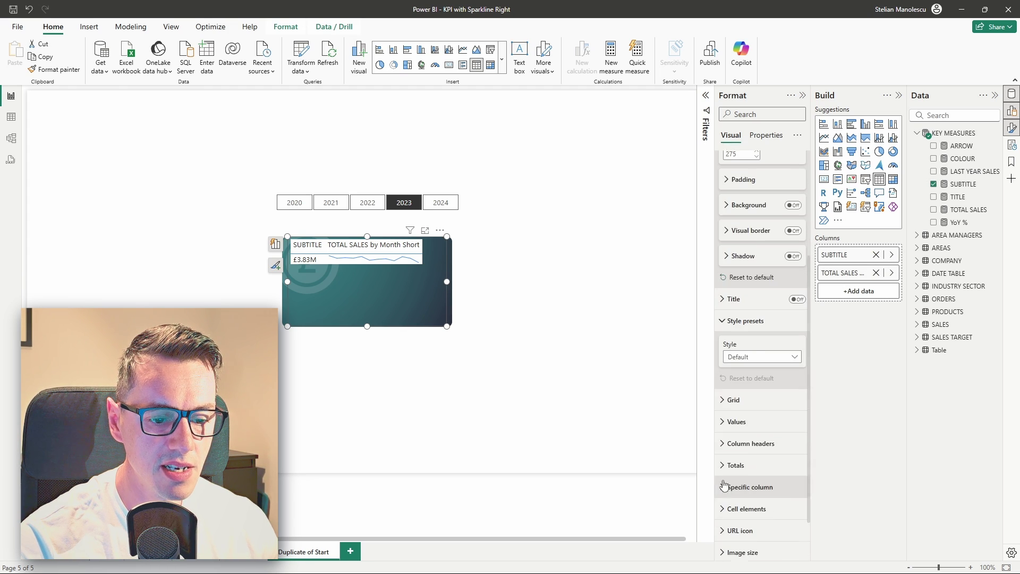
{"action": "left_click", "coordinate": [737, 357]}
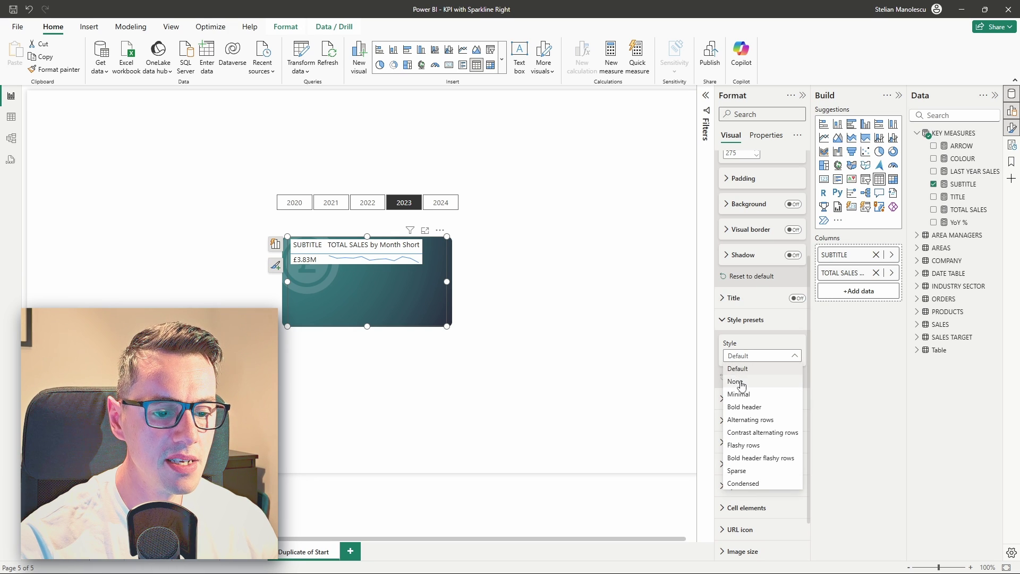
{"action": "left_click", "coordinate": [740, 382]}
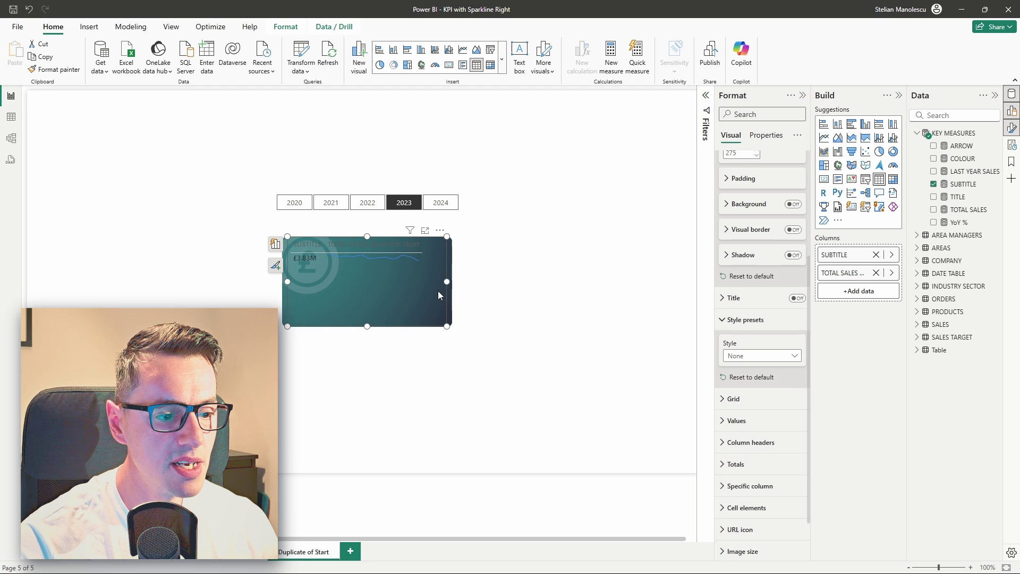
- Turn on the visual title and base its text on the KEY MEASURES TITLE measure
{"action": "left_click", "coordinate": [749, 319]}
{"action": "left_click", "coordinate": [797, 306]}
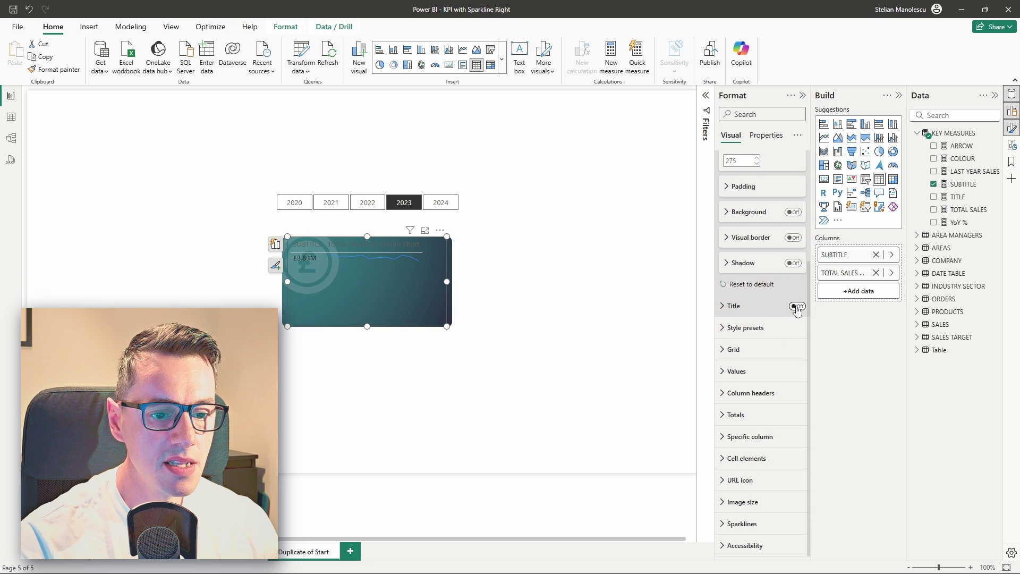
{"action": "left_click", "coordinate": [723, 307]}
{"action": "left_click", "coordinate": [795, 358]}
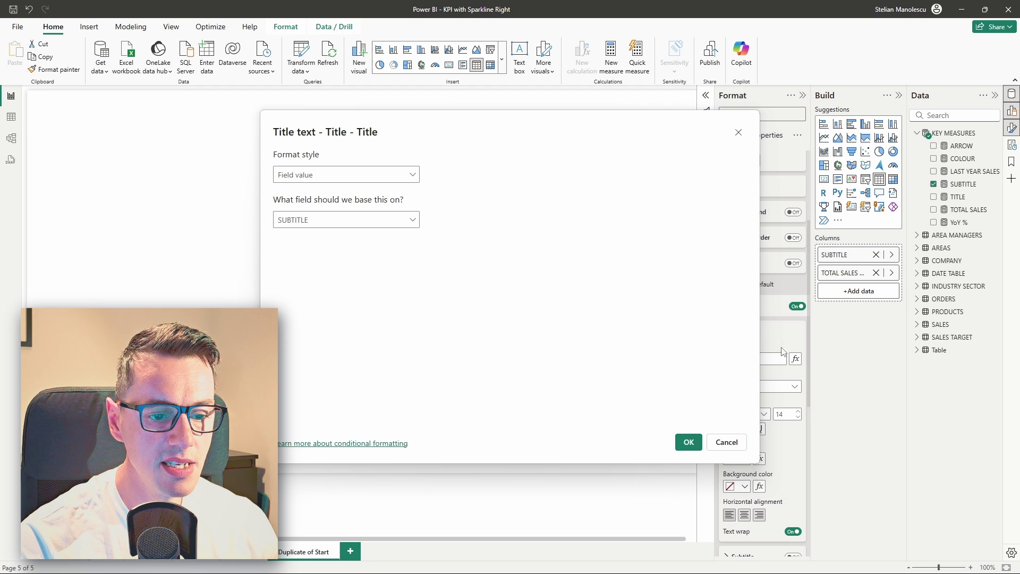
{"action": "left_click", "coordinate": [370, 222]}
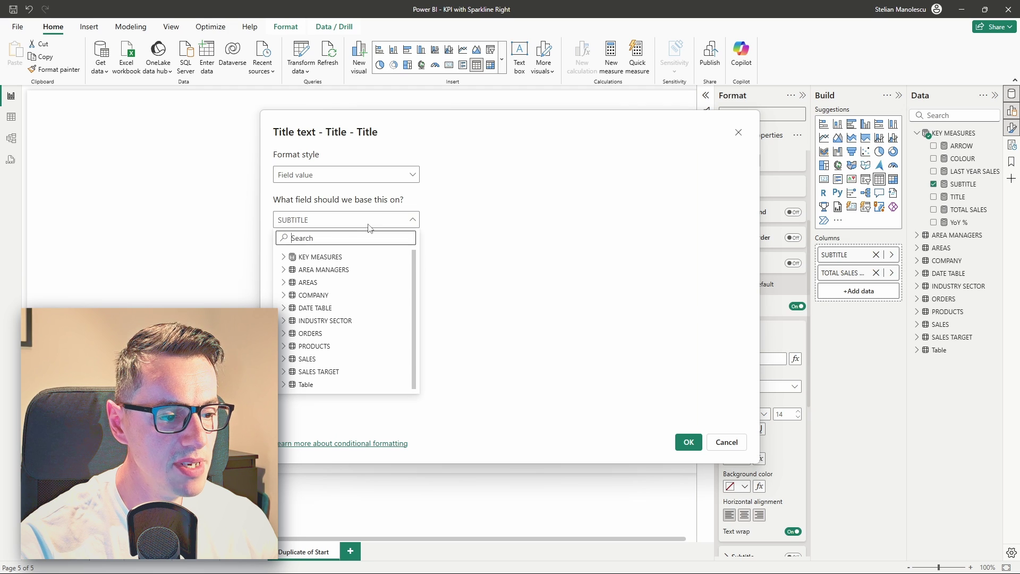
{"action": "left_click", "coordinate": [284, 260]}
{"action": "left_click", "coordinate": [315, 322]}
{"action": "left_click", "coordinate": [687, 443]}
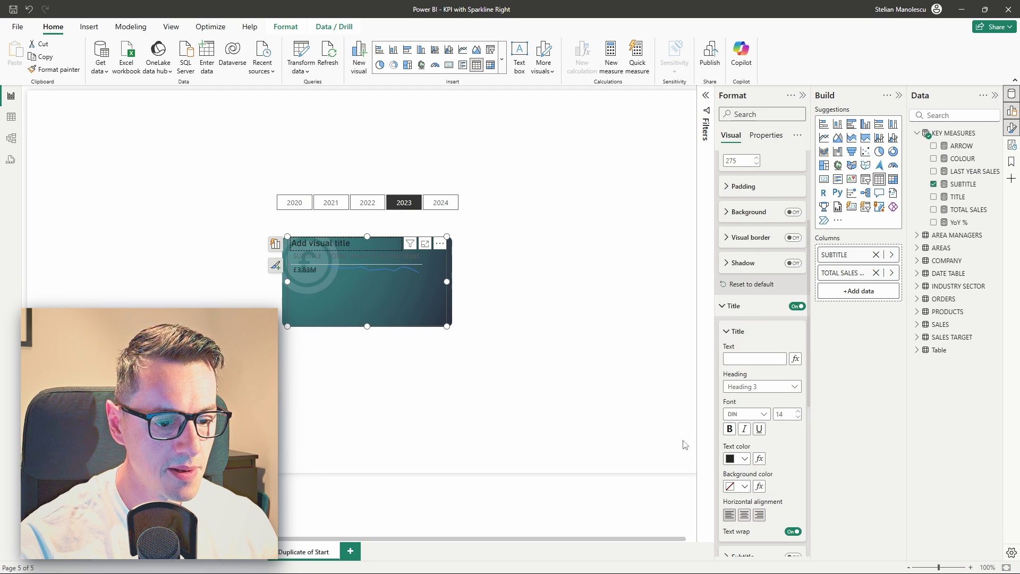
- Colour the title by the COLOUR measure's field value, checking it with years 2022 and 2023
{"action": "left_click", "coordinate": [760, 459]}
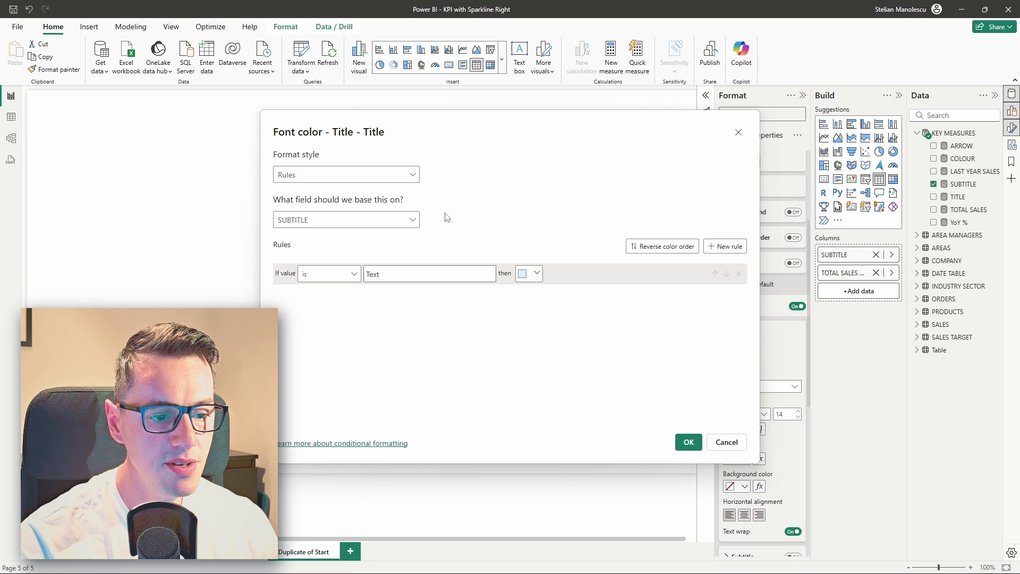
{"action": "left_click", "coordinate": [387, 176]}
{"action": "left_click", "coordinate": [294, 225]}
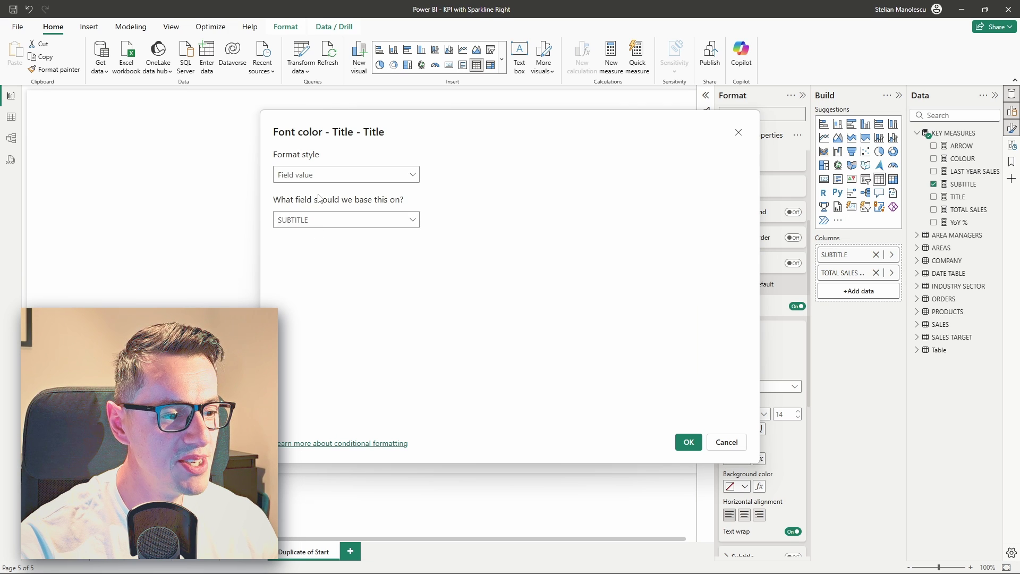
{"action": "left_click", "coordinate": [345, 219]}
{"action": "left_click", "coordinate": [281, 258]}
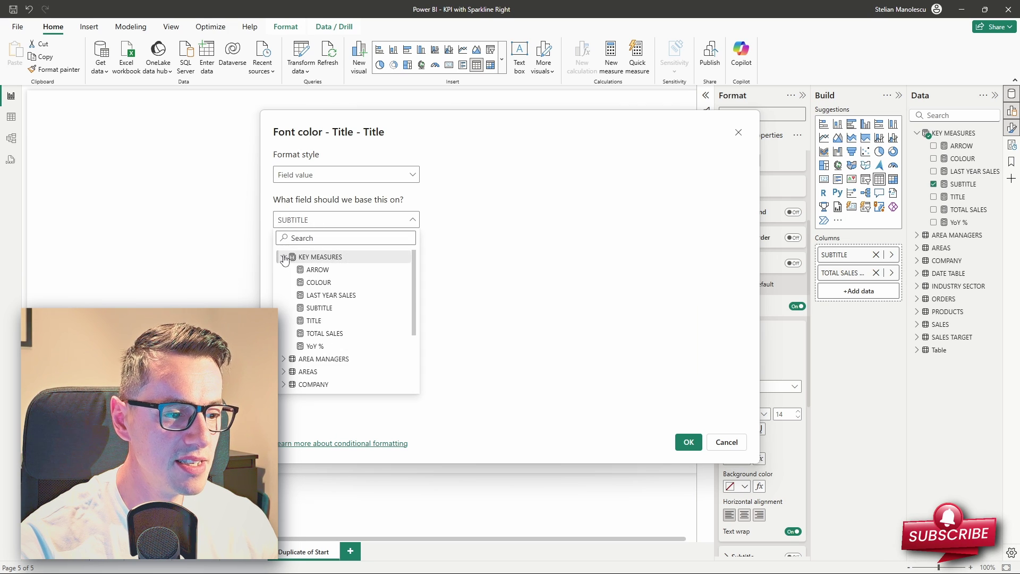
{"action": "left_click", "coordinate": [306, 282]}
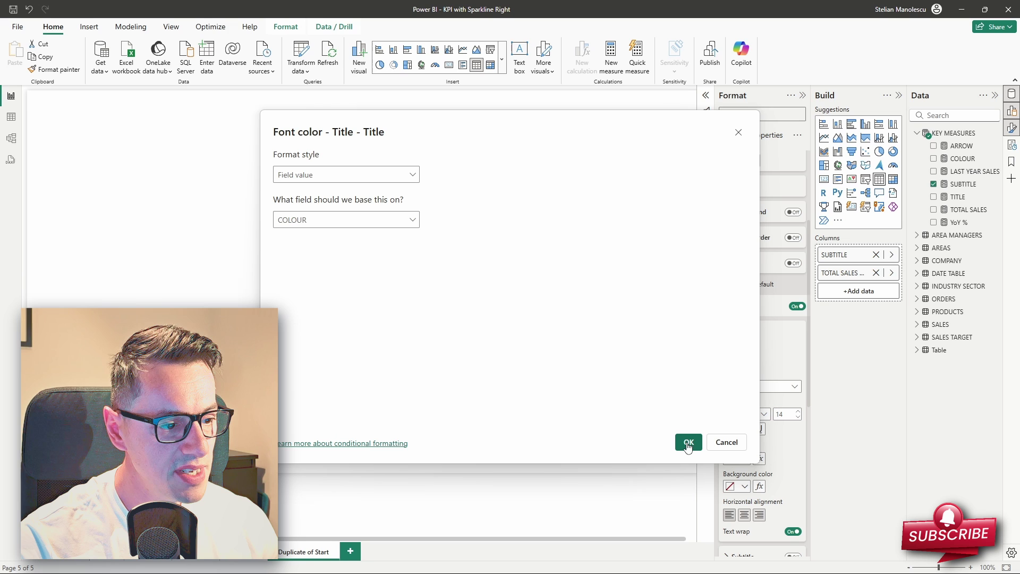
{"action": "left_click", "coordinate": [688, 443]}
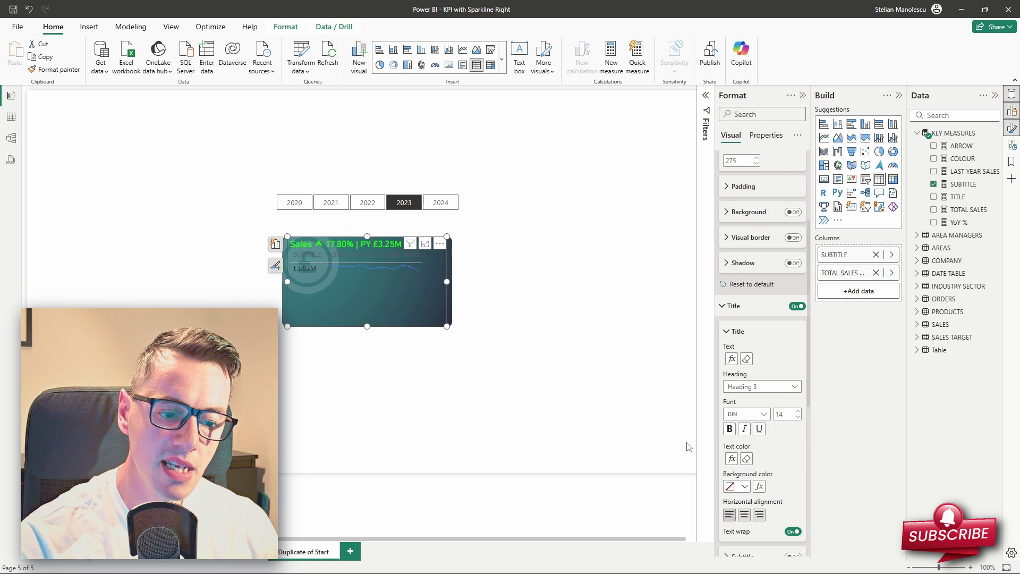
{"action": "left_click", "coordinate": [367, 202]}
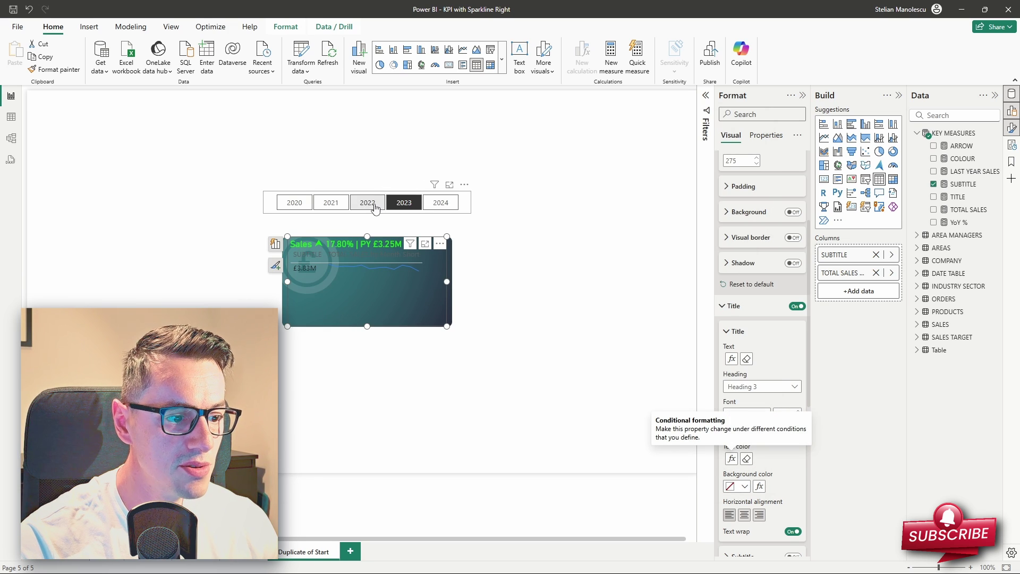
{"action": "left_click", "coordinate": [403, 204]}
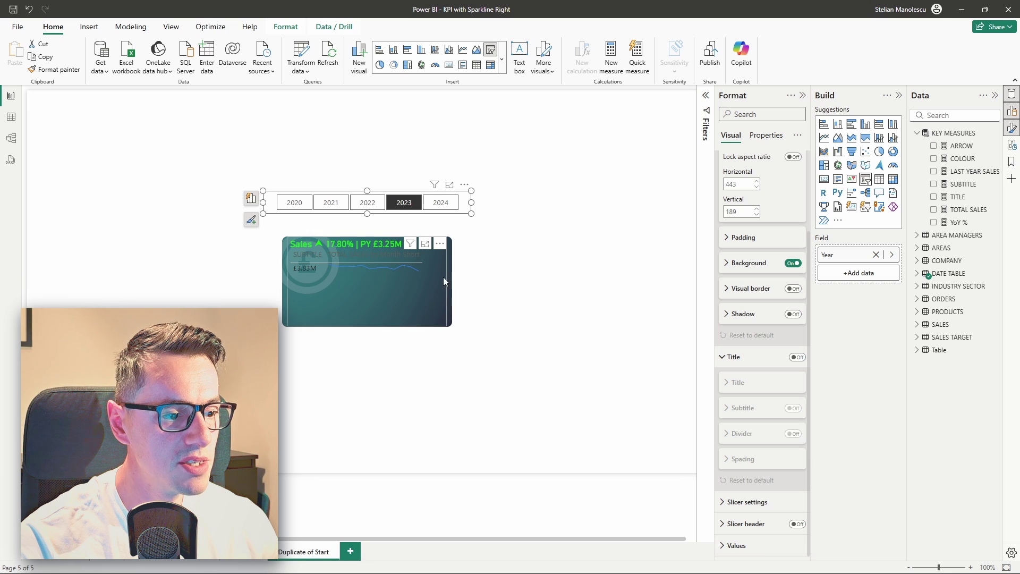
{"action": "left_click", "coordinate": [444, 305]}
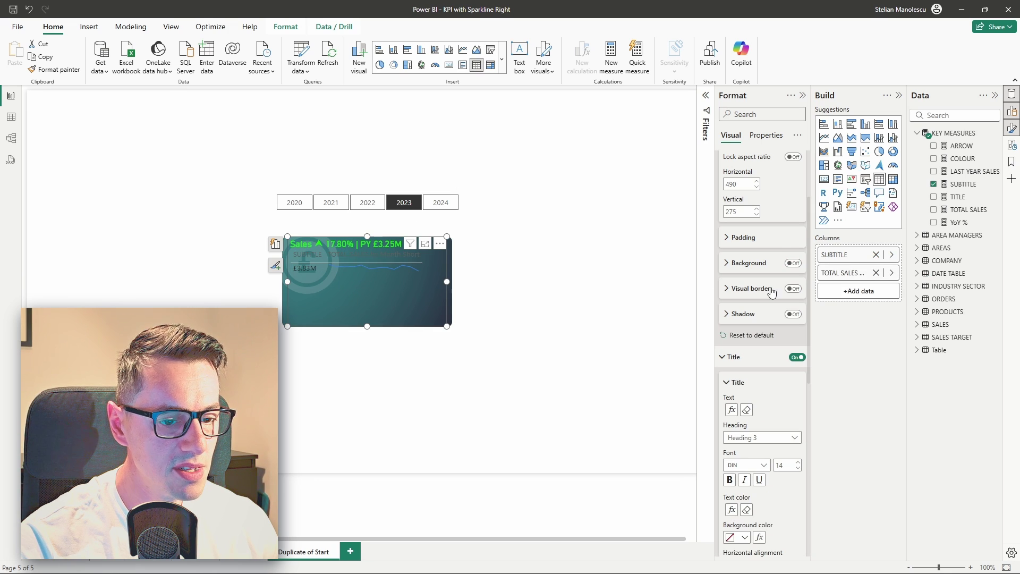
- Set the values font to Segoe UI Bold at size 28 so £3.83M appears large
{"action": "left_click", "coordinate": [723, 357]}
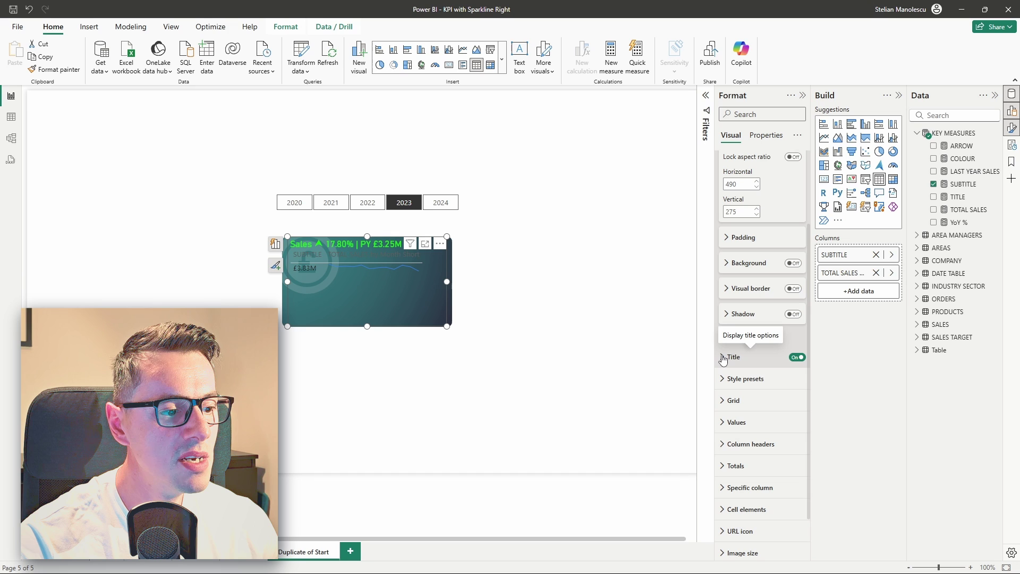
{"action": "left_click", "coordinate": [737, 422]}
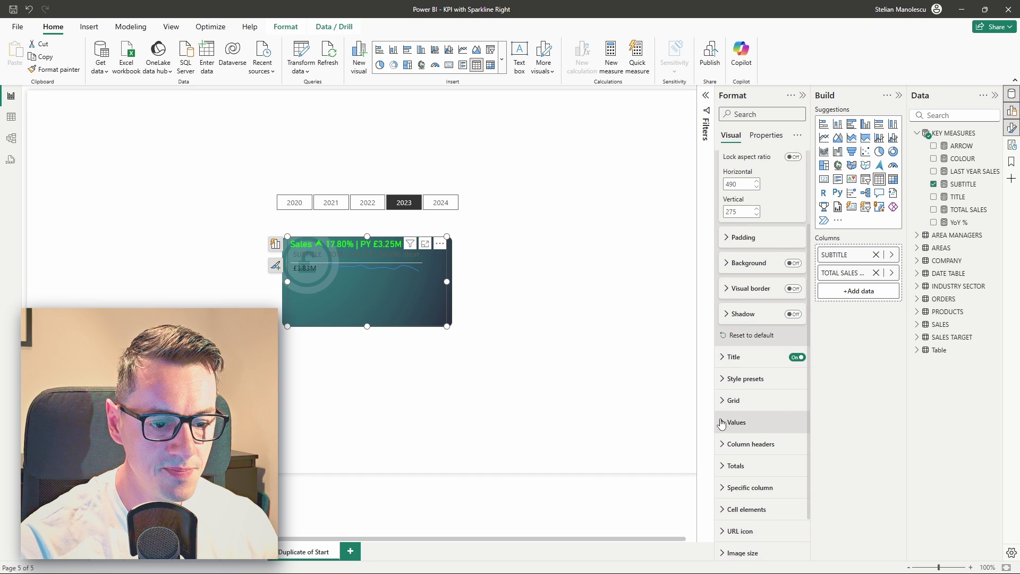
{"action": "scroll", "coordinate": [741, 532], "scroll_direction": "down", "scroll_amount": 4}
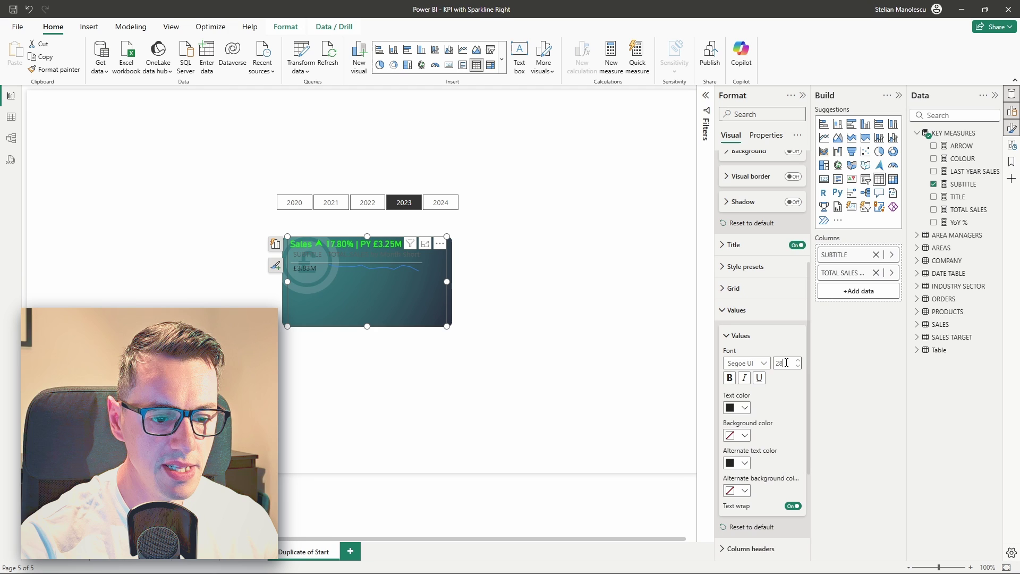
{"action": "left_click", "coordinate": [764, 365]}
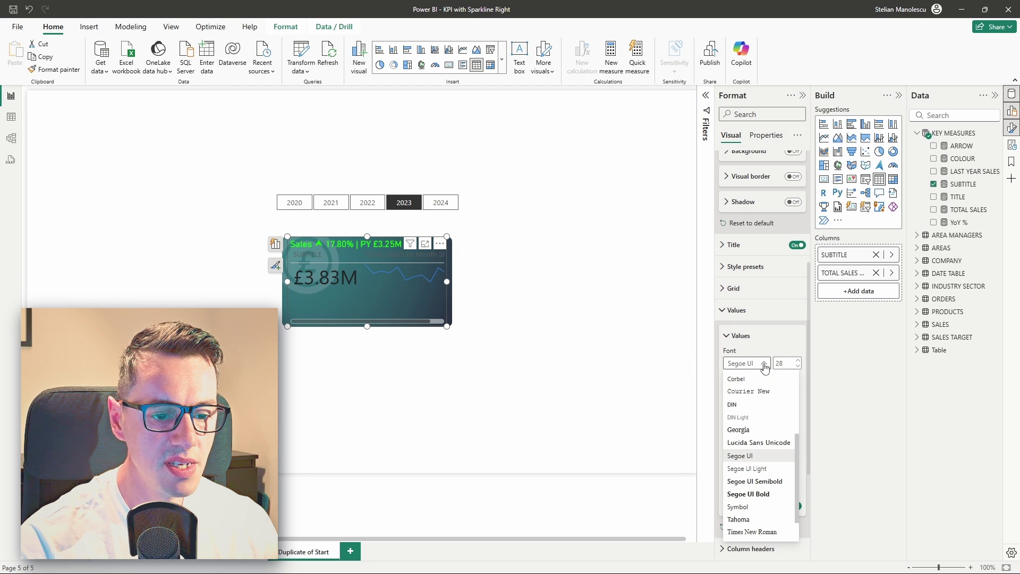
{"action": "left_click", "coordinate": [764, 494]}
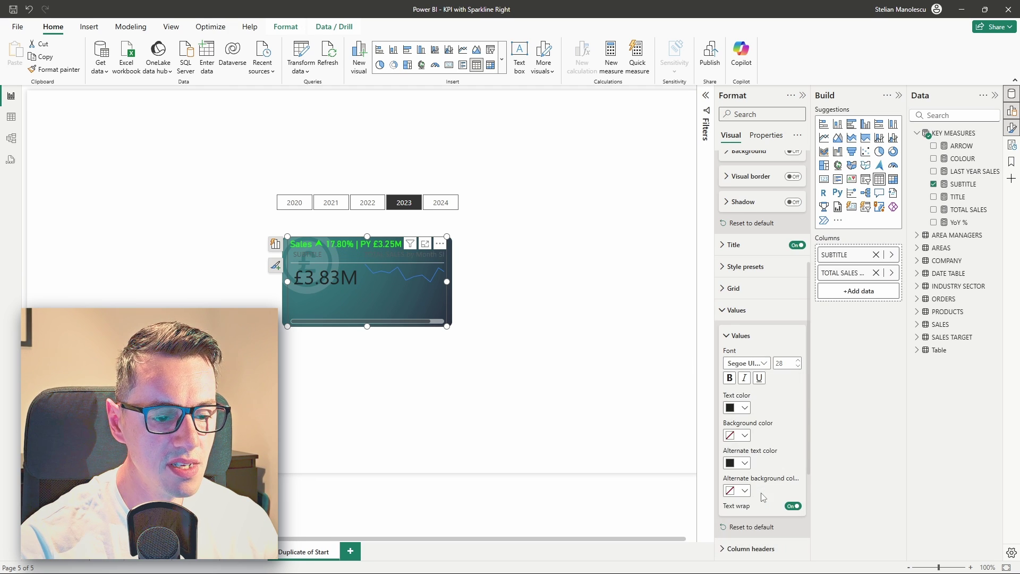
{"action": "left_click", "coordinate": [501, 323]}
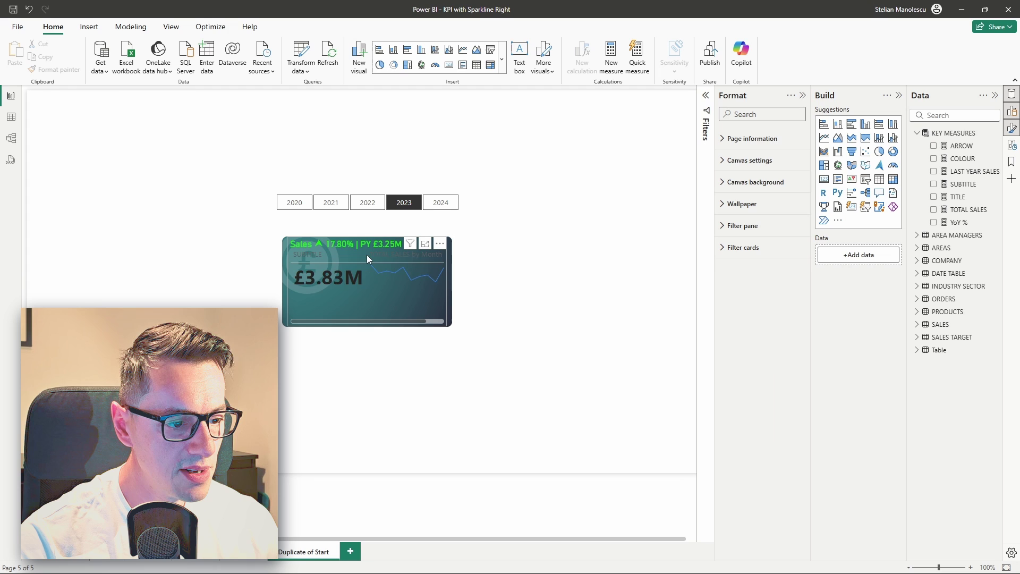
{"action": "left_click_drag", "start_coordinate": [387, 324], "coordinate": [416, 315]}
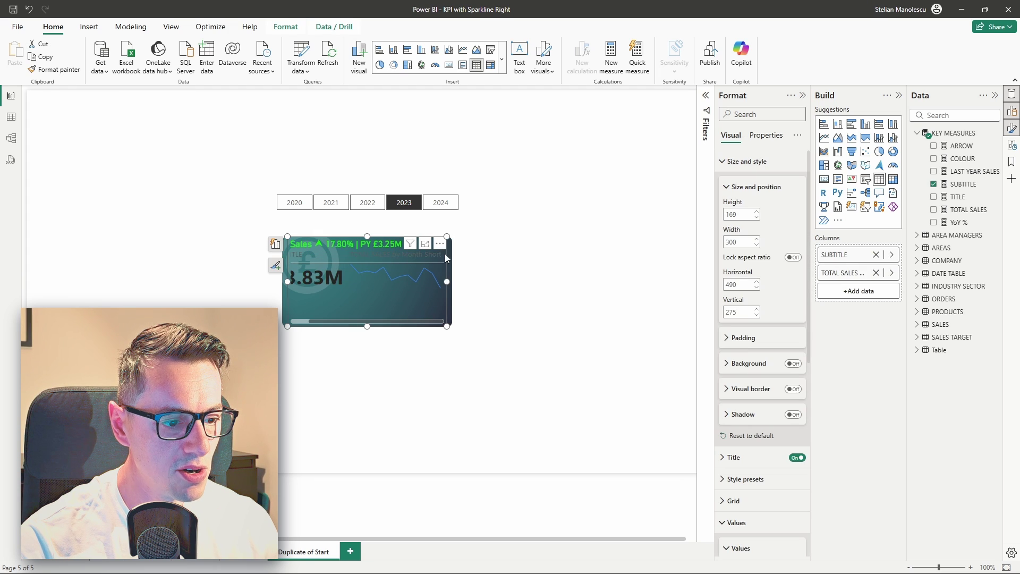
- Narrow the value column and set the value text colour to hex F6F6F6
{"action": "left_click_drag", "start_coordinate": [443, 254], "coordinate": [420, 256]}
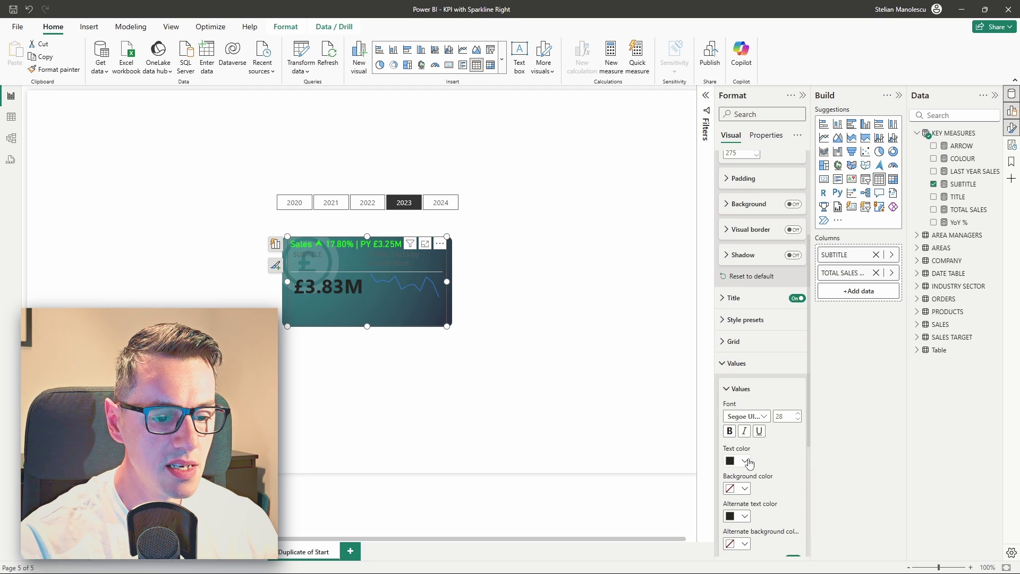
{"action": "left_click", "coordinate": [746, 461]}
{"action": "left_click", "coordinate": [752, 439]}
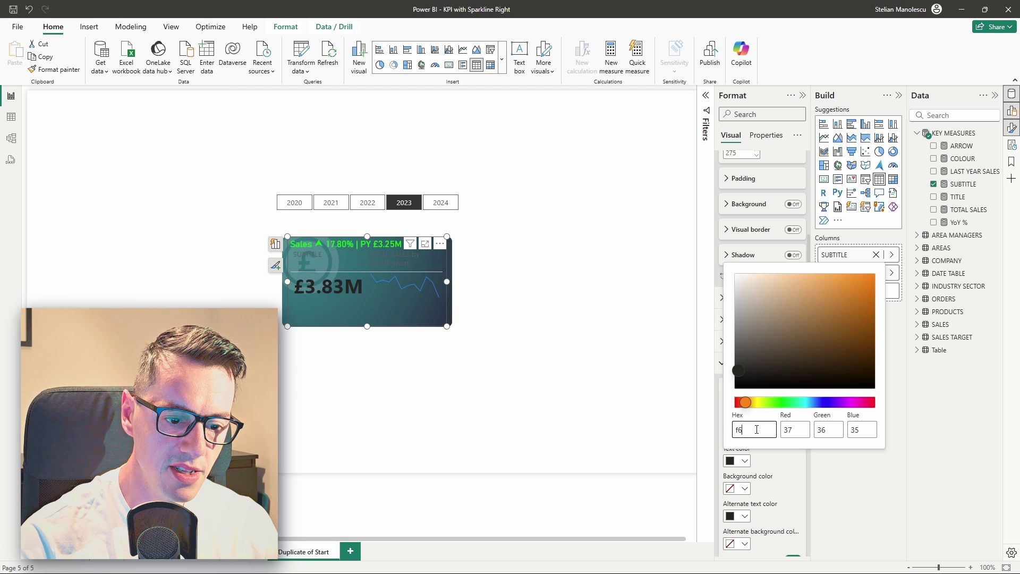
{"action": "type", "text": "f6f6f6"}
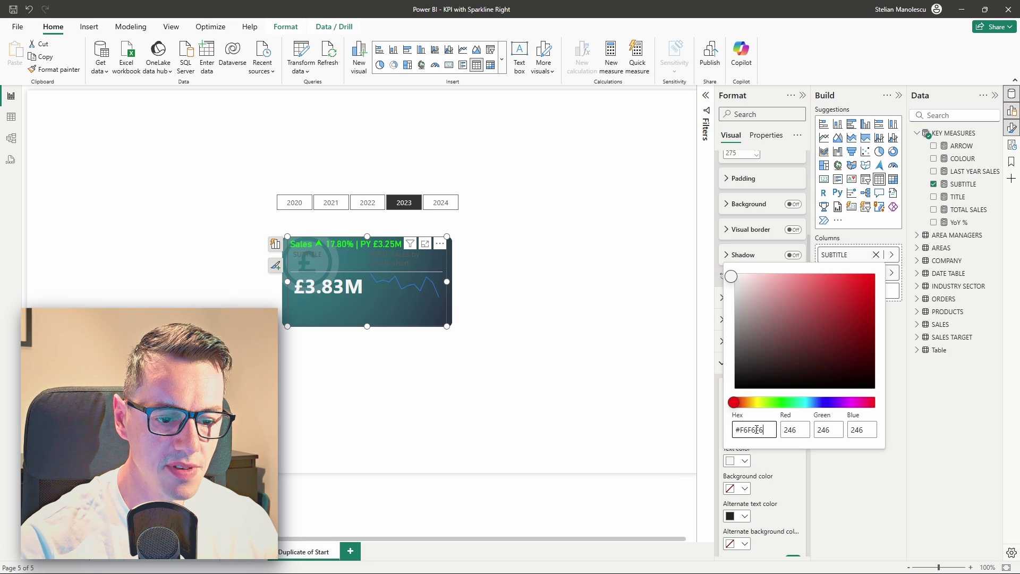
{"action": "key", "text": "Return"}
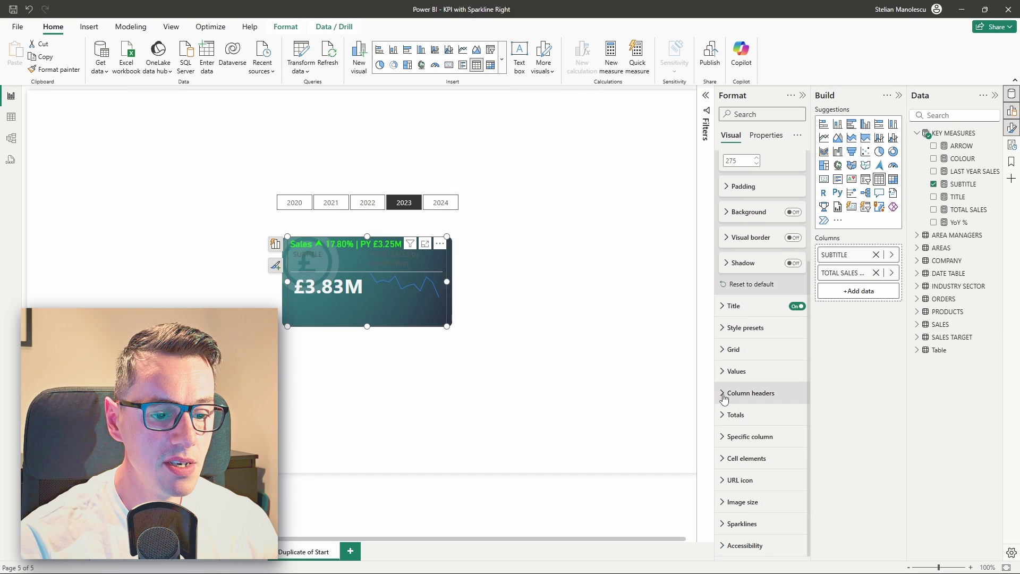
- Give the column header text a custom dark green colour
{"action": "left_click", "coordinate": [724, 392]}
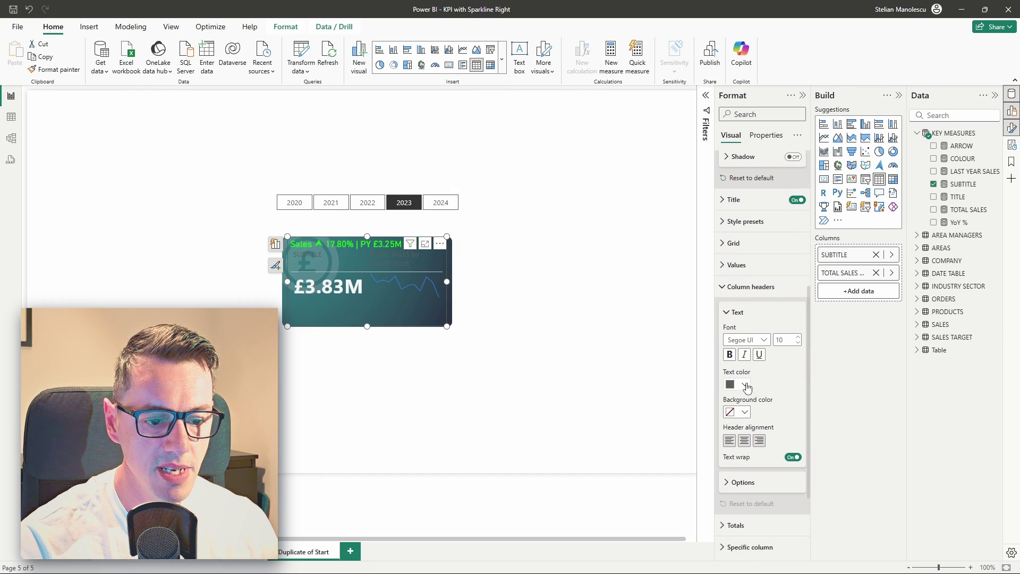
{"action": "left_click", "coordinate": [746, 384]}
{"action": "left_click", "coordinate": [769, 362]}
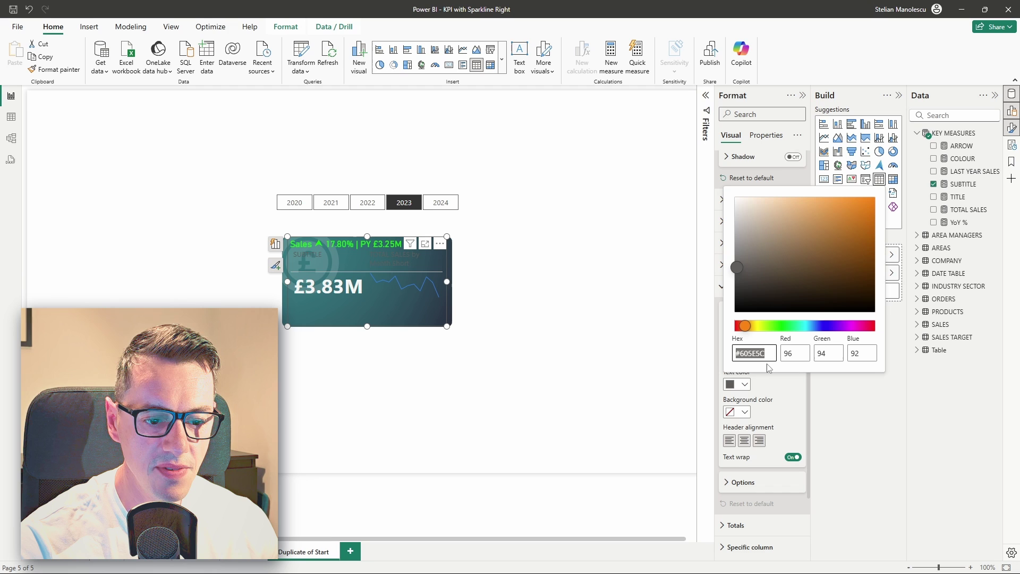
{"action": "mouse_move", "coordinate": [775, 329]}
{"action": "left_mouse_down"}
{"action": "mouse_move", "coordinate": [815, 328]}
{"action": "mouse_move", "coordinate": [792, 328]}
{"action": "left_mouse_up"}
{"action": "left_click_drag", "start_coordinate": [817, 282], "coordinate": [870, 274]}
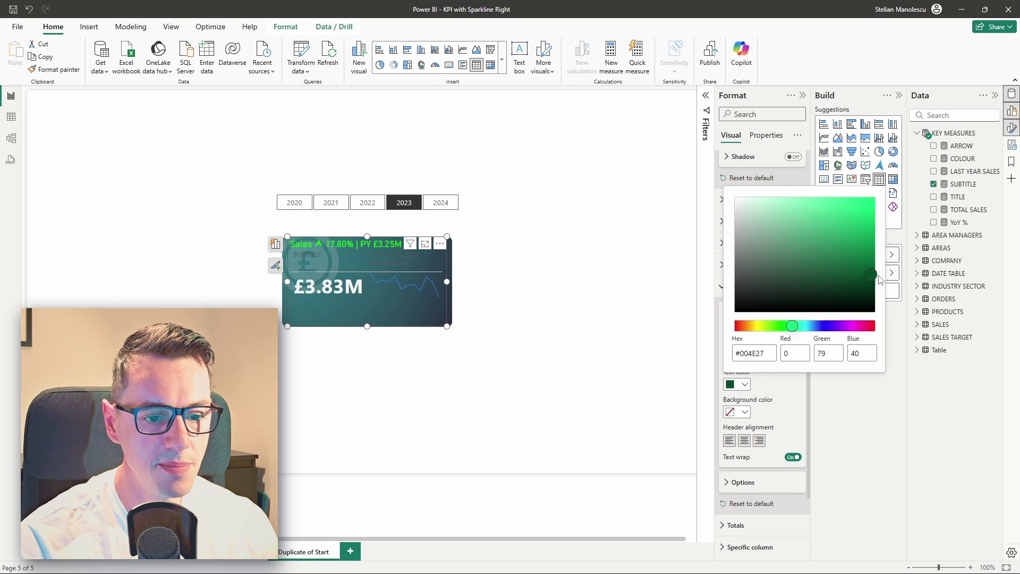
{"action": "left_click", "coordinate": [644, 326]}
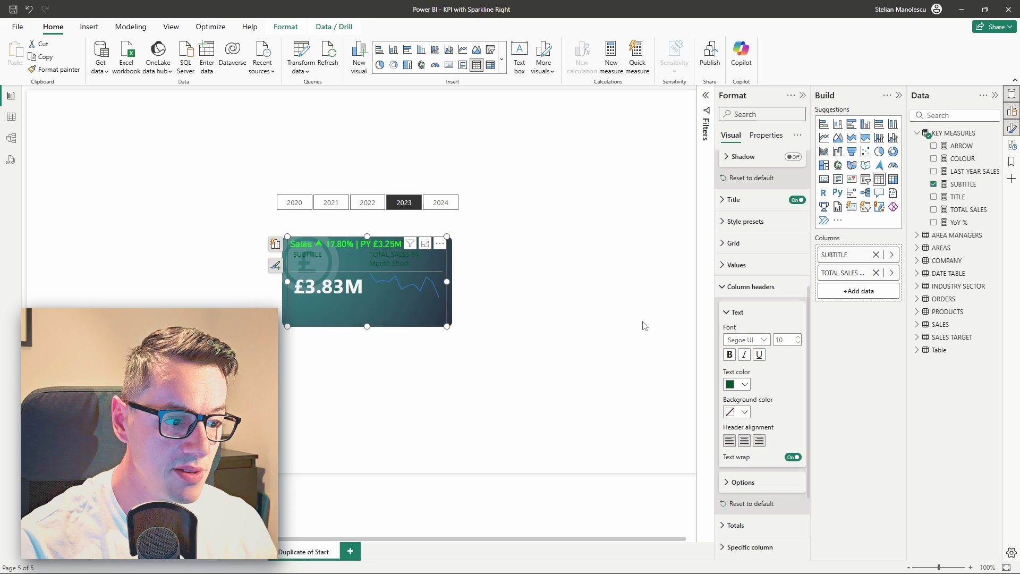
{"action": "left_click", "coordinate": [644, 325]}
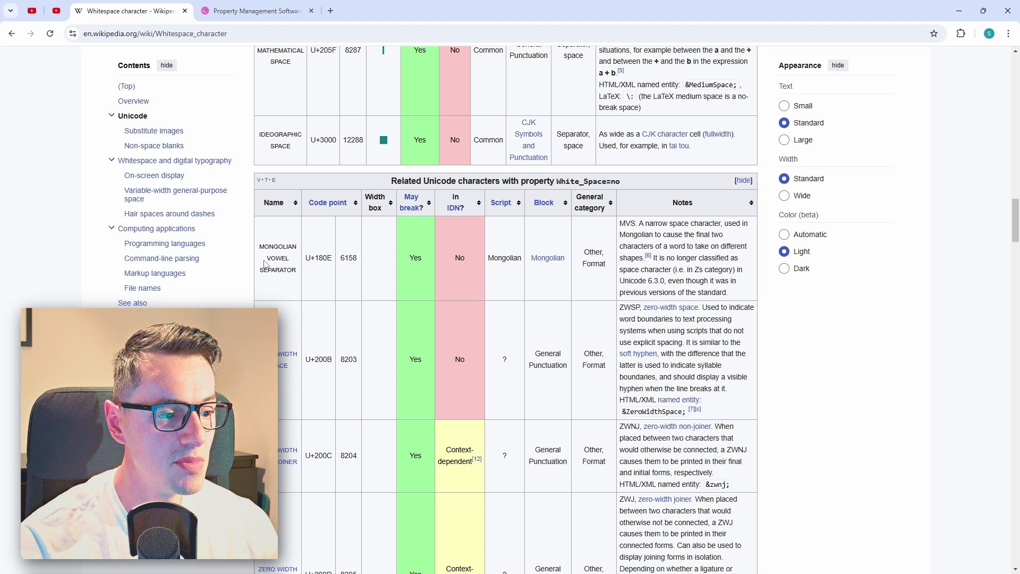
{"action": "right_click", "coordinate": [378, 259]}
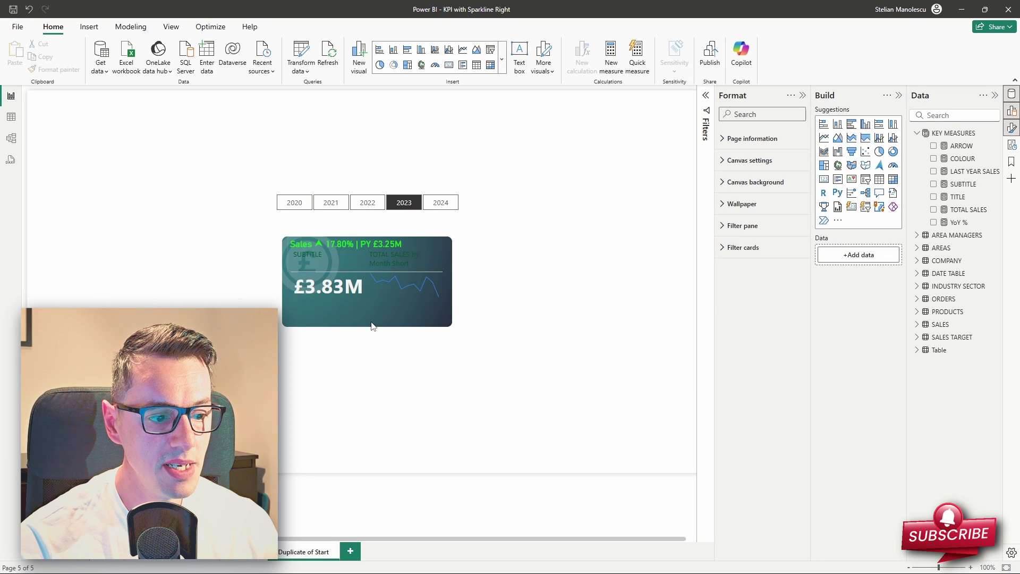
- Rename the SUBTITLE and TOTAL SALES columns to blank for this visual only
{"action": "left_click", "coordinate": [372, 326]}
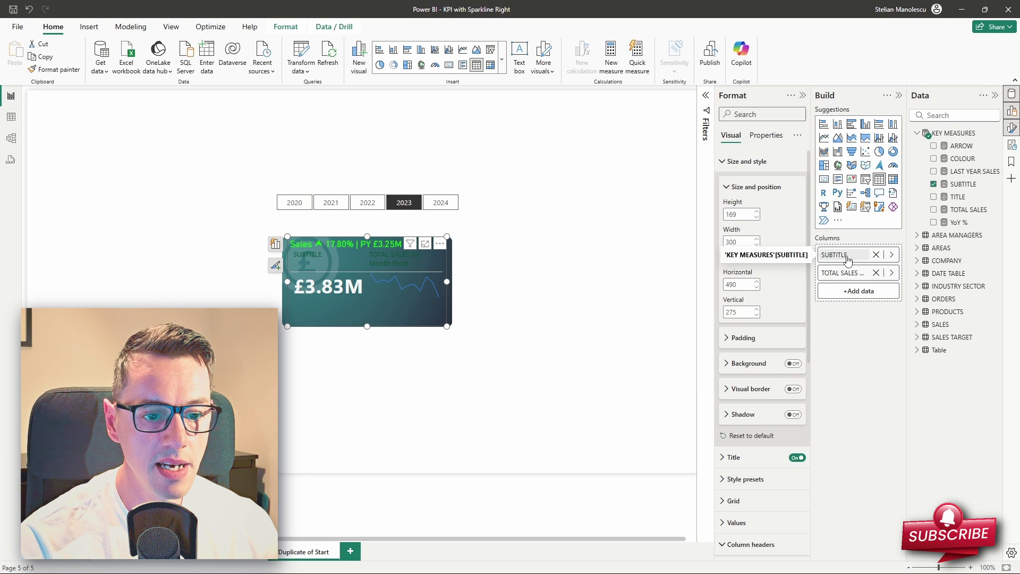
{"action": "right_click", "coordinate": [848, 260]}
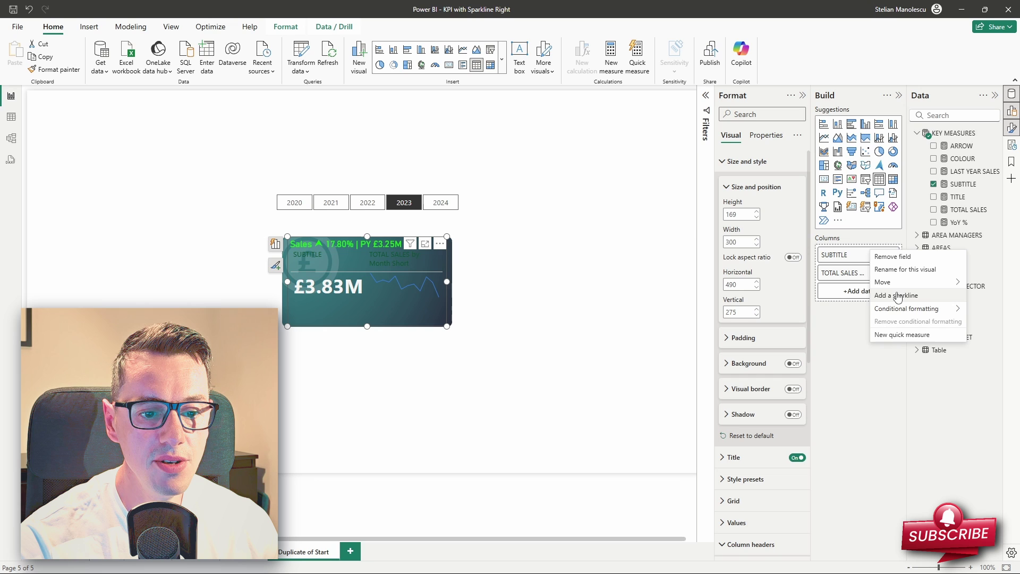
{"action": "left_click", "coordinate": [906, 269]}
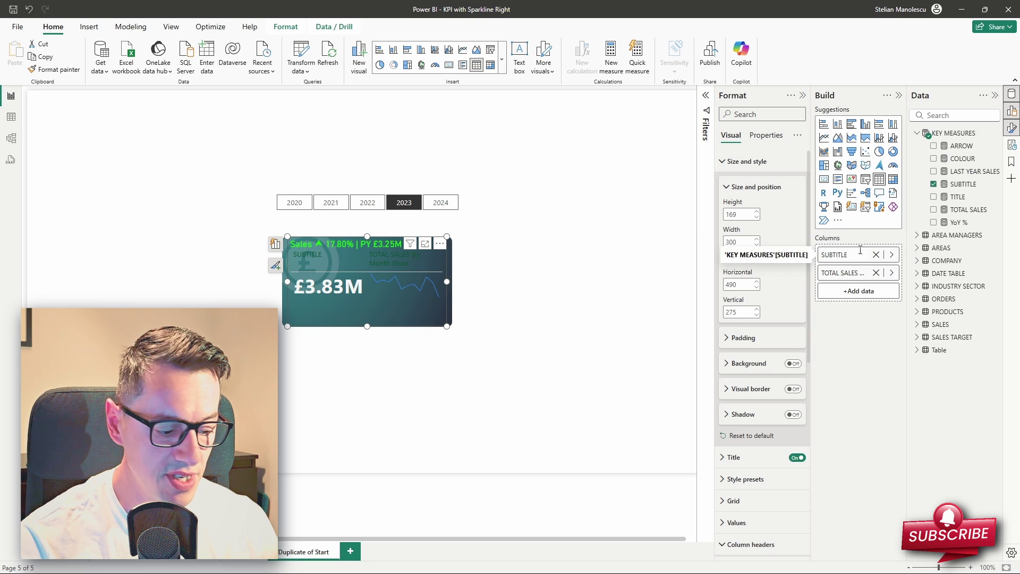
{"action": "double_click", "coordinate": [860, 250]}
{"action": "key", "text": "BackSpace"}
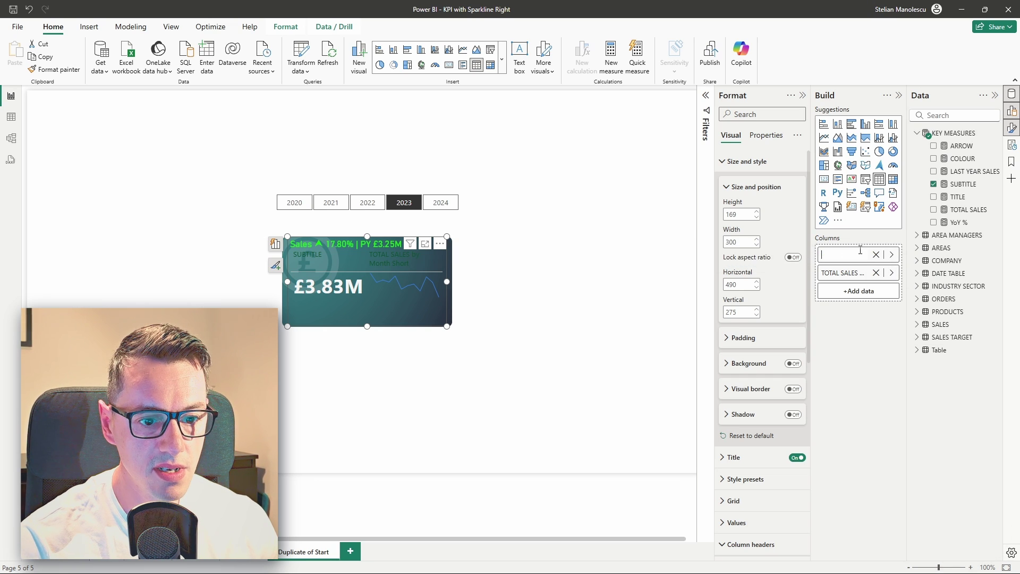
{"action": "key", "text": "Return"}
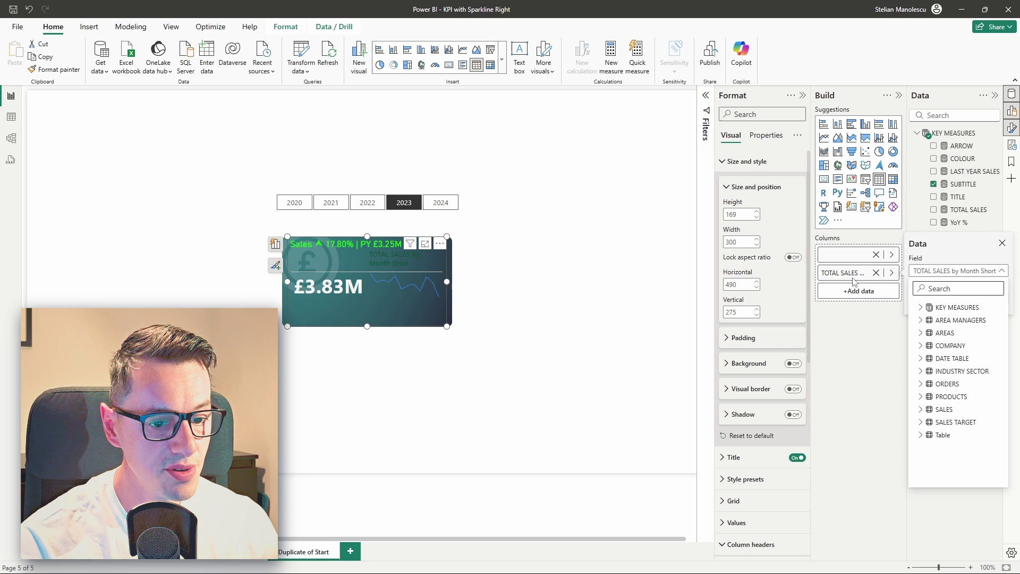
{"action": "right_click", "coordinate": [872, 273]}
{"action": "left_click", "coordinate": [891, 288]}
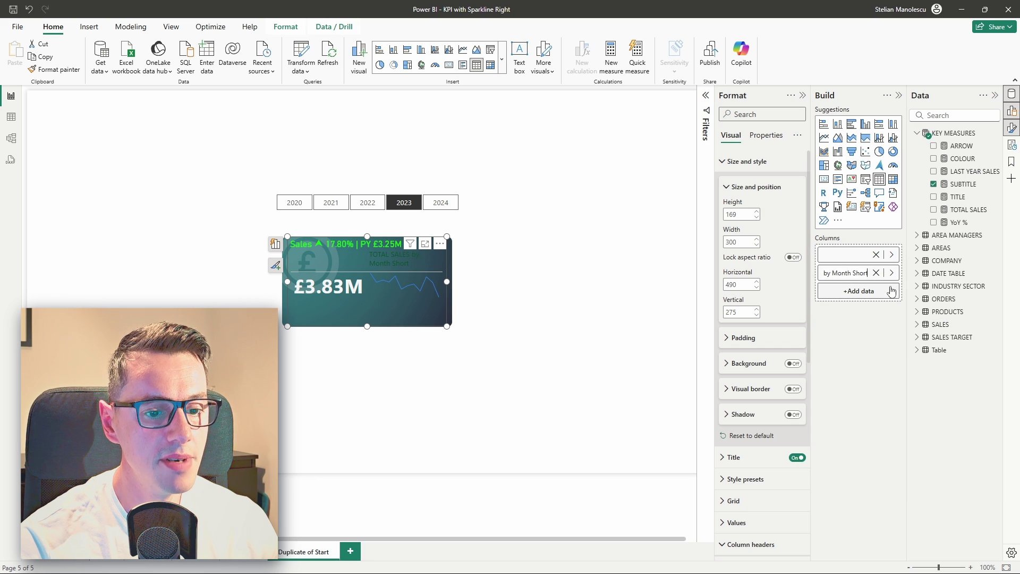
{"action": "key", "text": "ctrl+a"}
{"action": "key", "text": "BackSpace"}
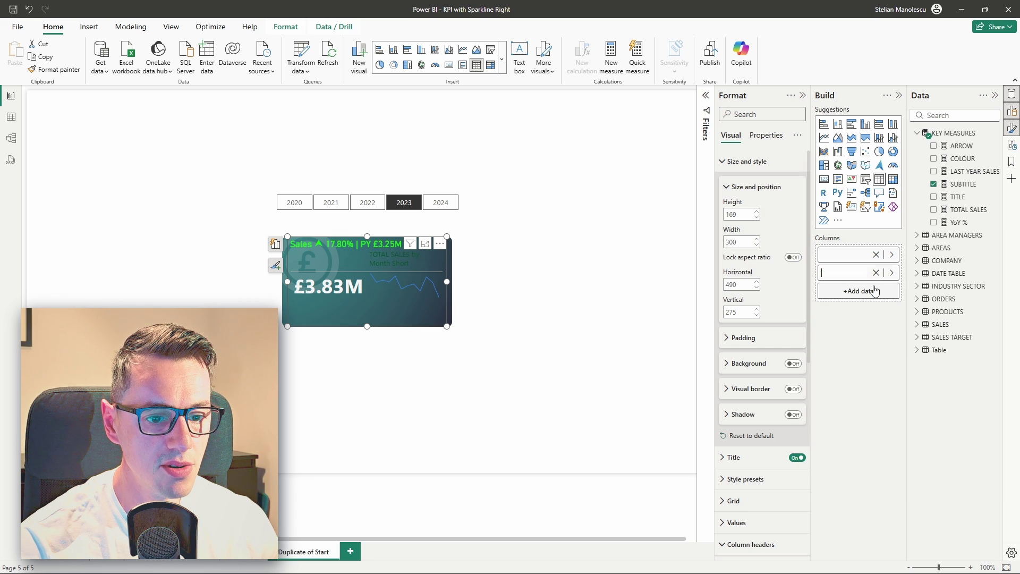
{"action": "key", "text": "Return"}
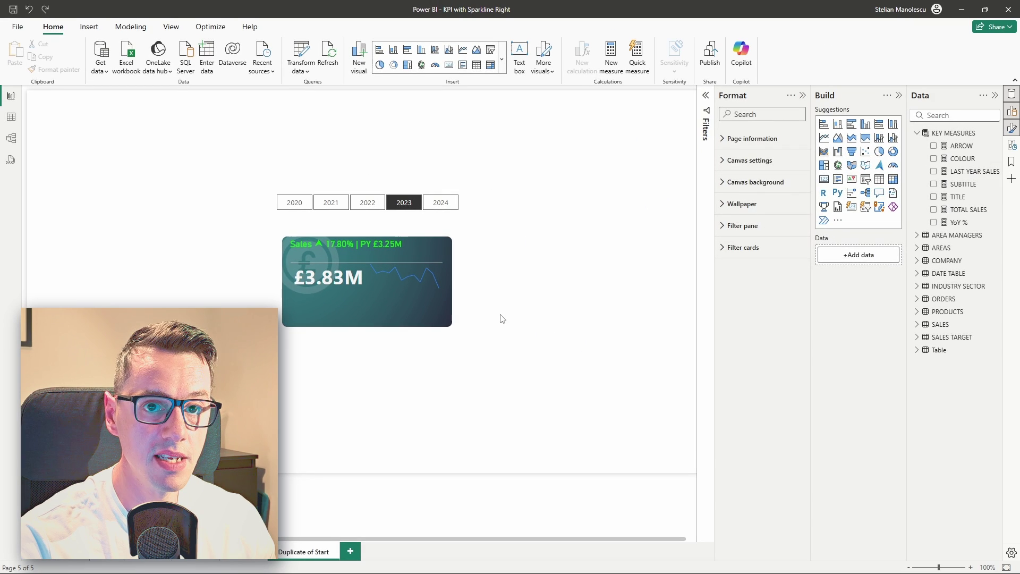
- Leave horizontal gridlines off and adjust the Bottom border setting under the header row
{"action": "left_click", "coordinate": [438, 316]}
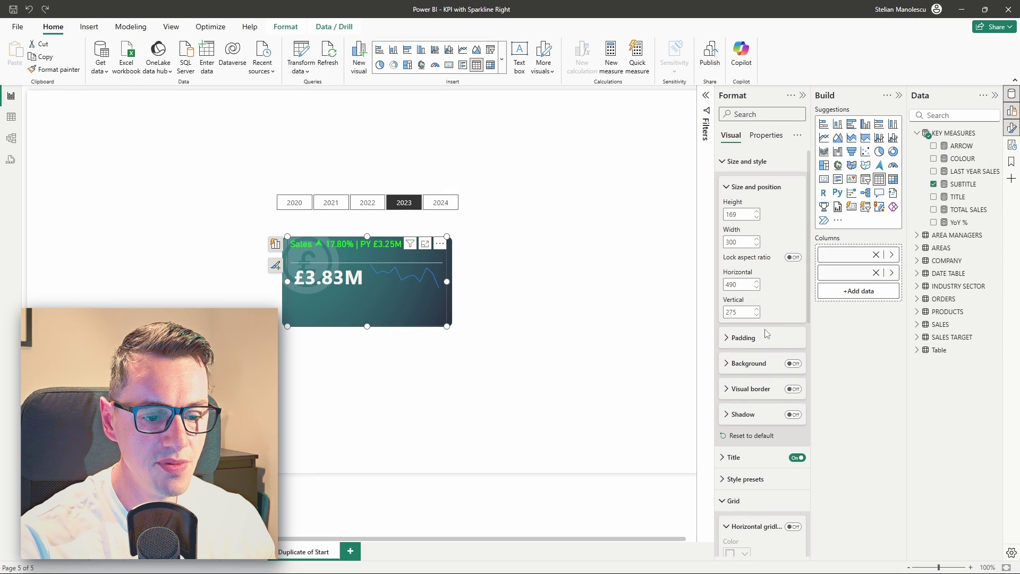
{"action": "scroll", "coordinate": [767, 334], "scroll_direction": "down", "scroll_amount": 5}
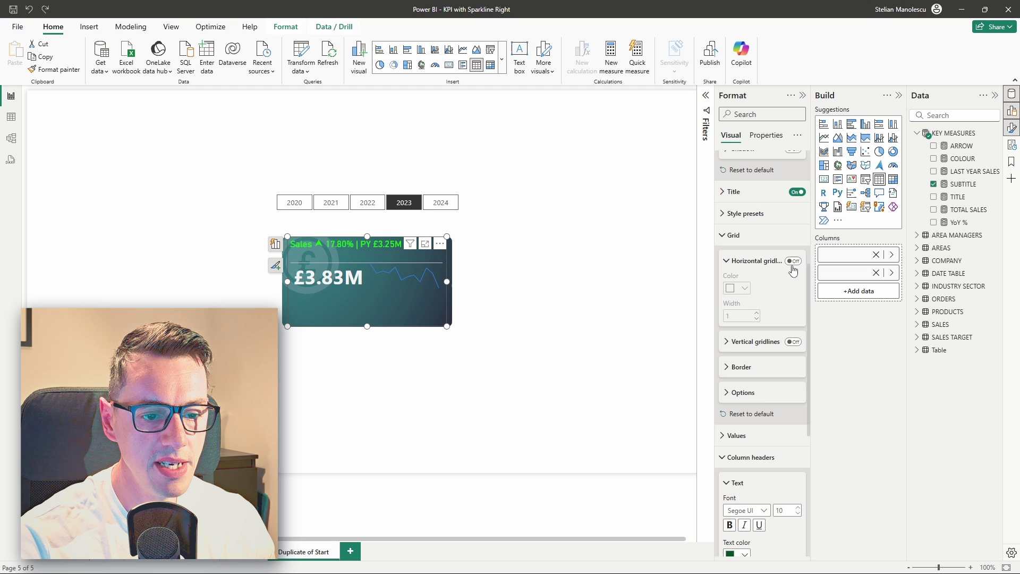
{"action": "left_click", "coordinate": [793, 262]}
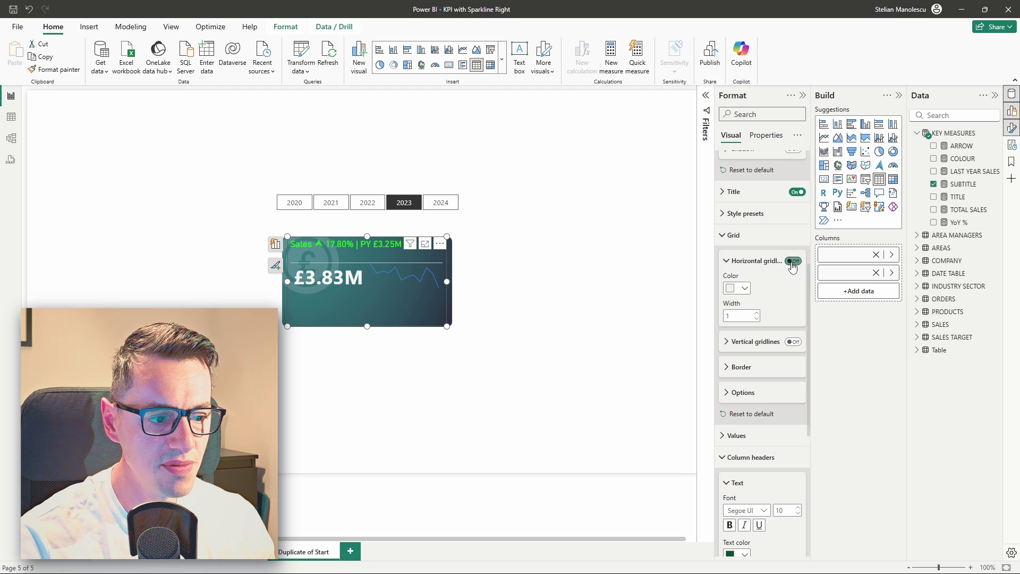
{"action": "left_click", "coordinate": [793, 262]}
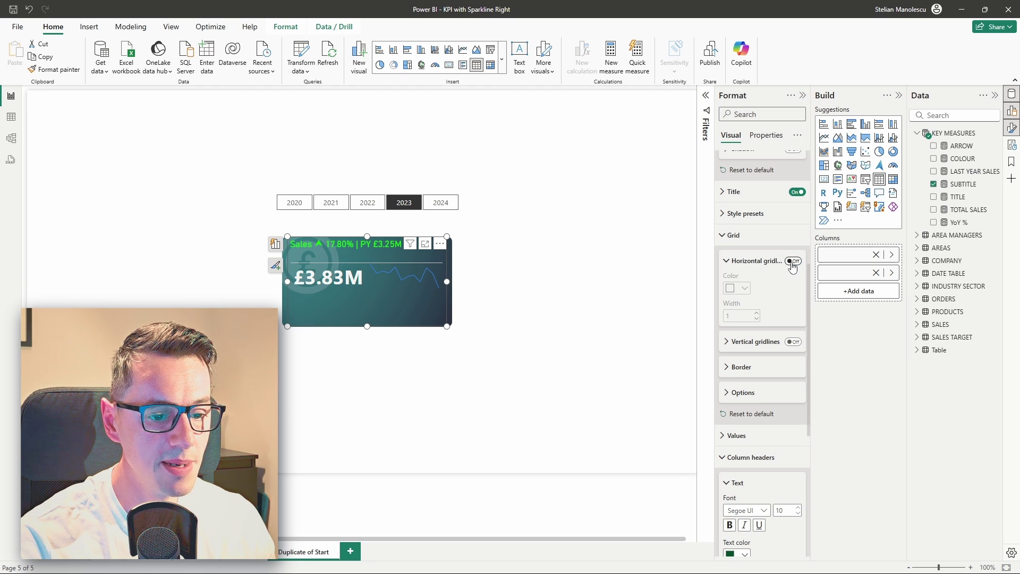
{"action": "left_click", "coordinate": [731, 368]}
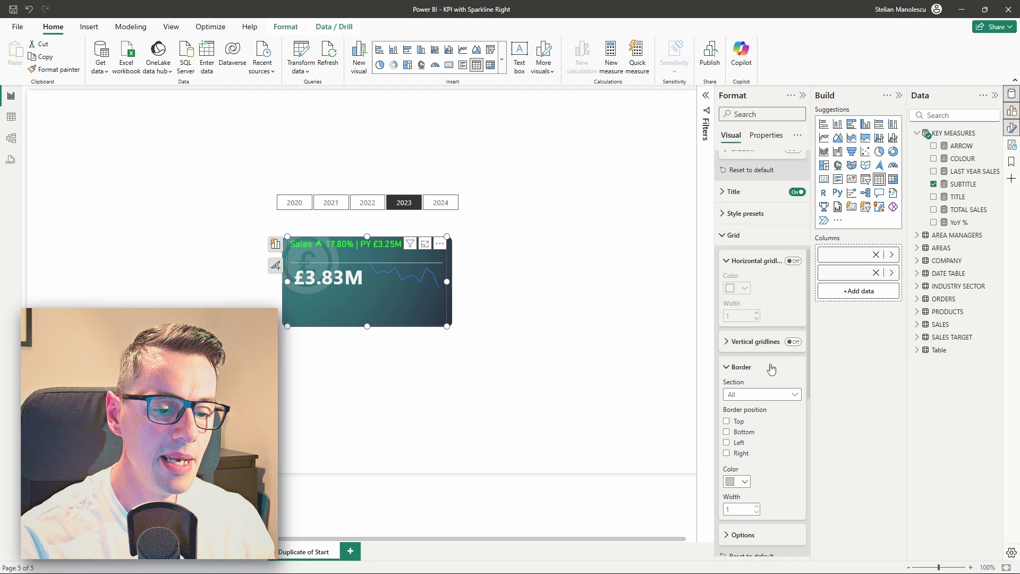
{"action": "scroll", "coordinate": [771, 369], "scroll_direction": "down", "scroll_amount": 2}
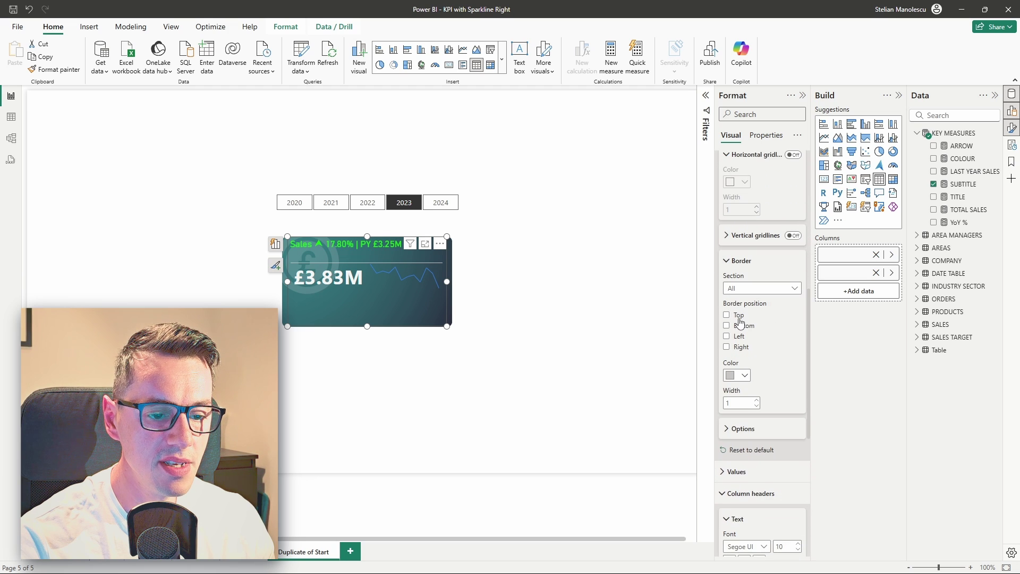
{"action": "left_click", "coordinate": [727, 326]}
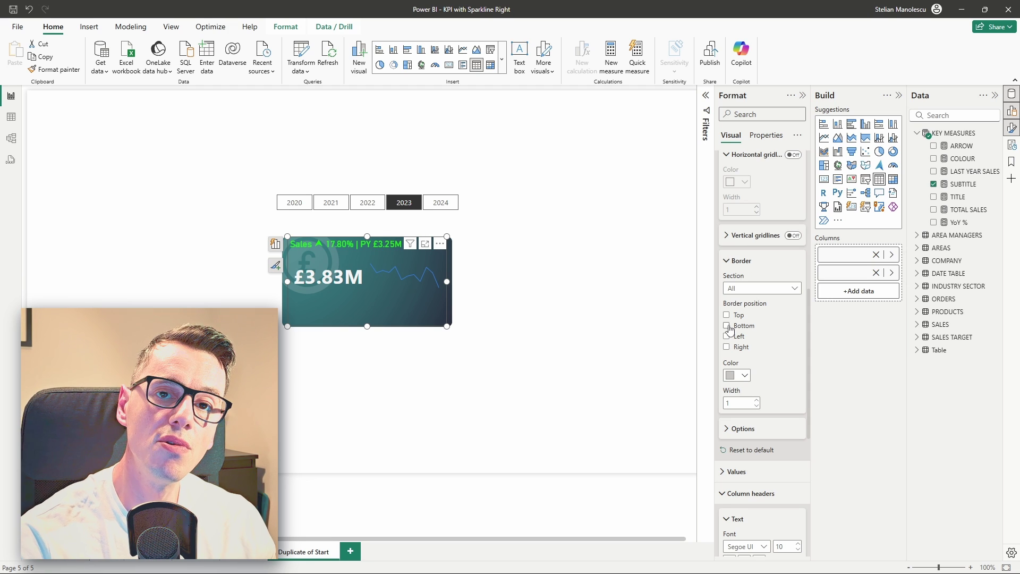
- Deselect the KPI card to preview its green title, bold £3.83M value and sparkline
{"action": "left_click", "coordinate": [487, 296]}
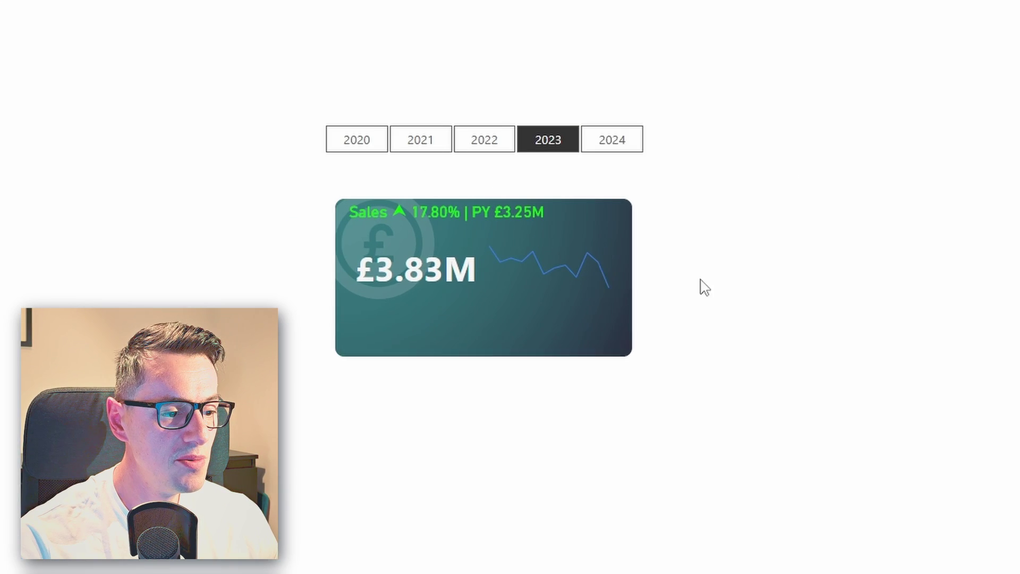
{"action": "mouse_move", "coordinate": [631, 253]}
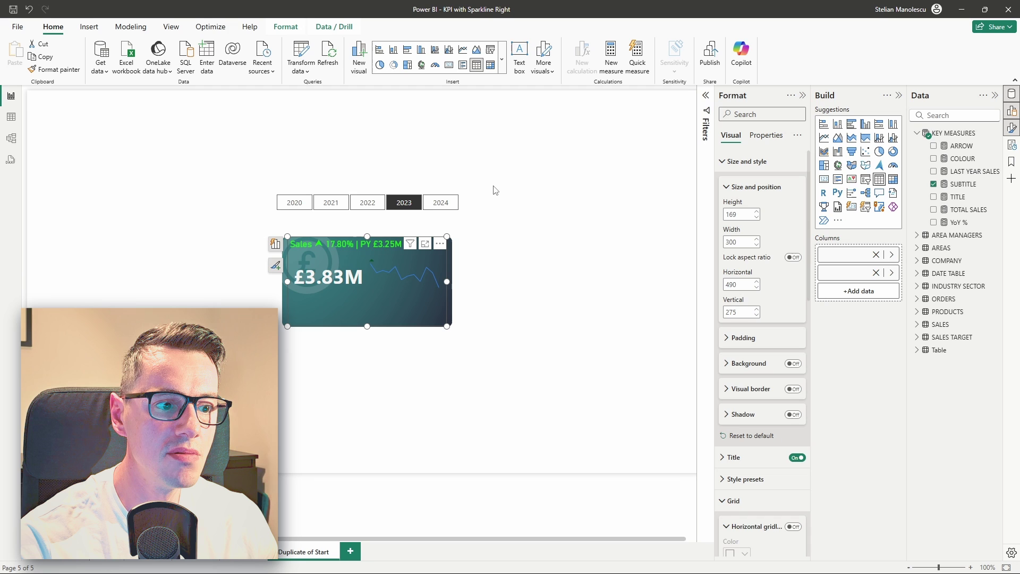
- Convert the table visual into a matrix and widen its column to fit the sparkline
{"action": "left_click", "coordinate": [491, 65]}
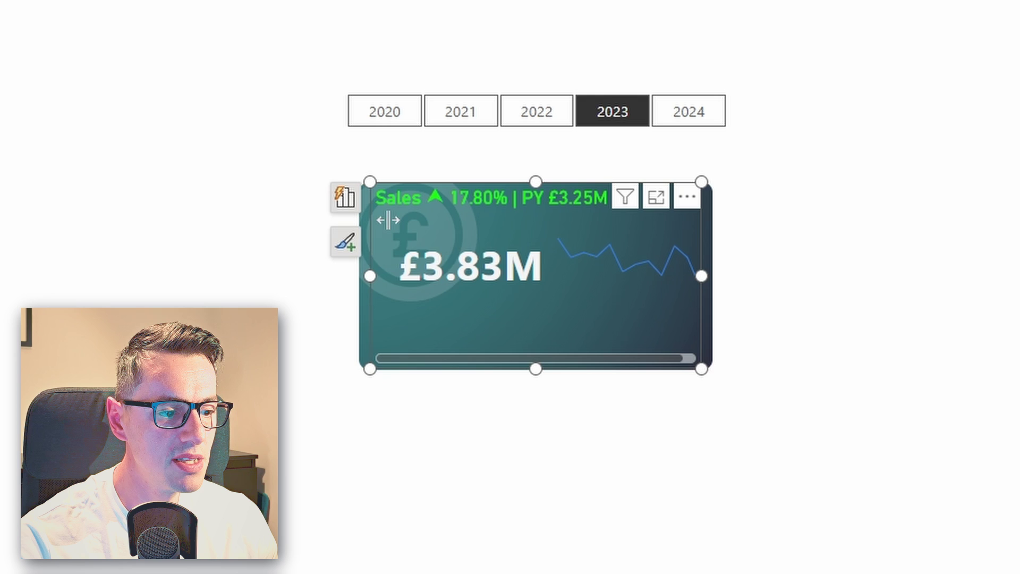
{"action": "left_click_drag", "start_coordinate": [391, 224], "coordinate": [378, 224]}
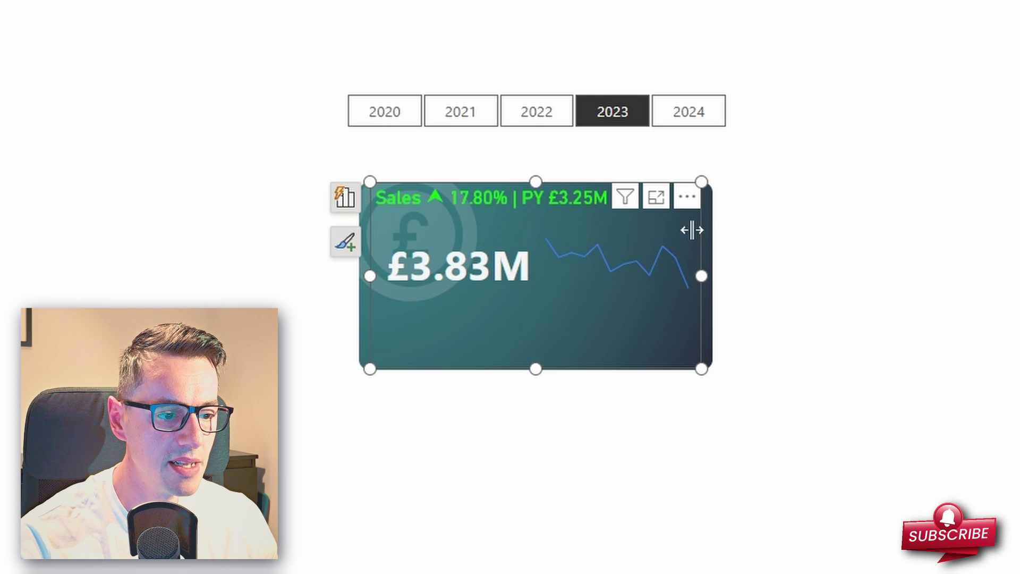
{"action": "left_click_drag", "start_coordinate": [691, 229], "coordinate": [709, 230]}
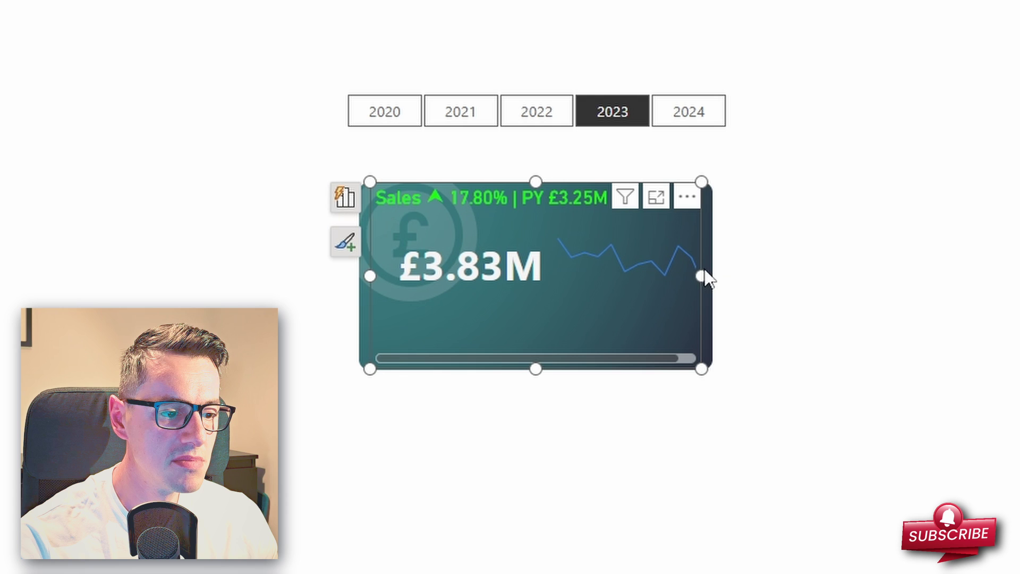
{"action": "left_click", "coordinate": [716, 279]}
- Shrink the matrix from its top edge to 313 by 117 so it fills the card
{"action": "left_click", "coordinate": [422, 263]}
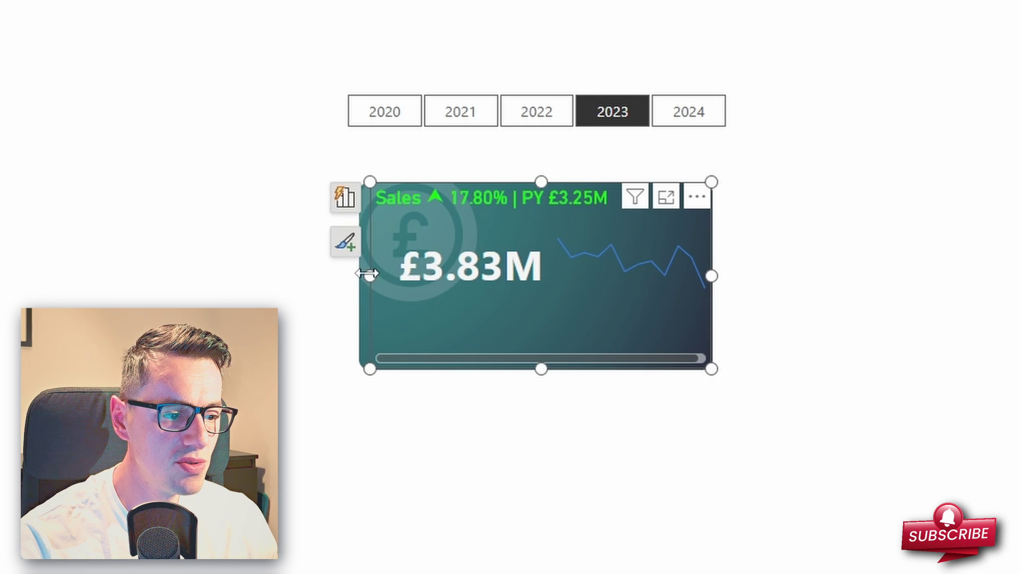
{"action": "mouse_move", "coordinate": [370, 273]}
{"action": "left_mouse_down"}
{"action": "mouse_move", "coordinate": [348, 275]}
{"action": "mouse_move", "coordinate": [362, 272]}
{"action": "left_mouse_up"}
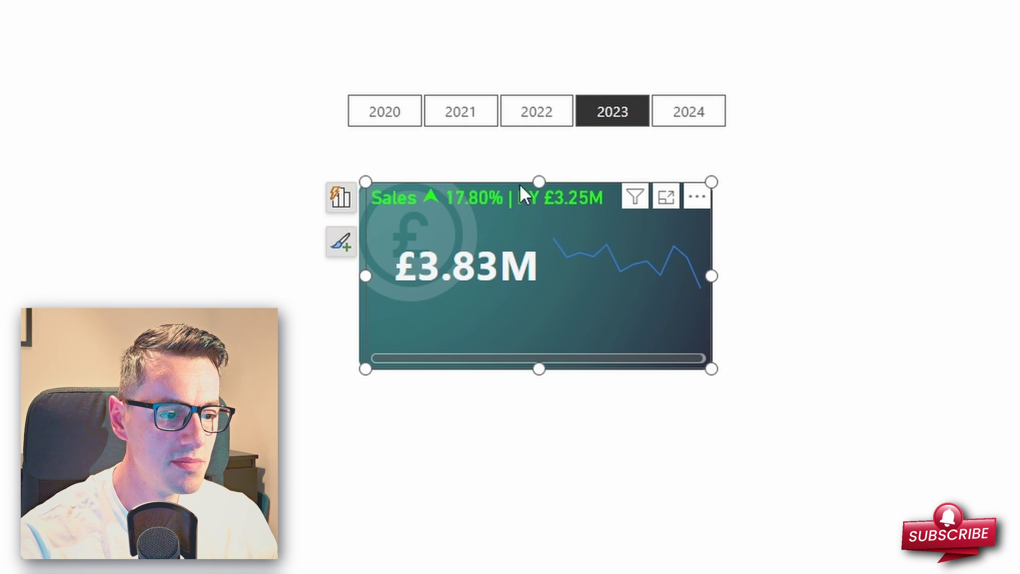
{"action": "left_click_drag", "start_coordinate": [538, 180], "coordinate": [541, 239]}
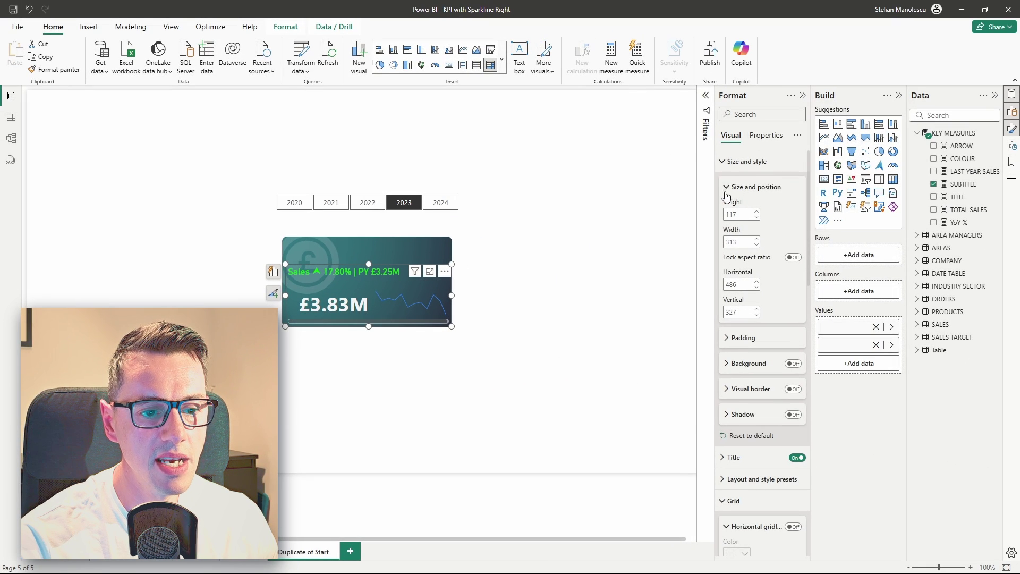
- Set the Sales YoY title's horizontal alignment to right and preview the finished KPI card
{"action": "left_click", "coordinate": [724, 161]}
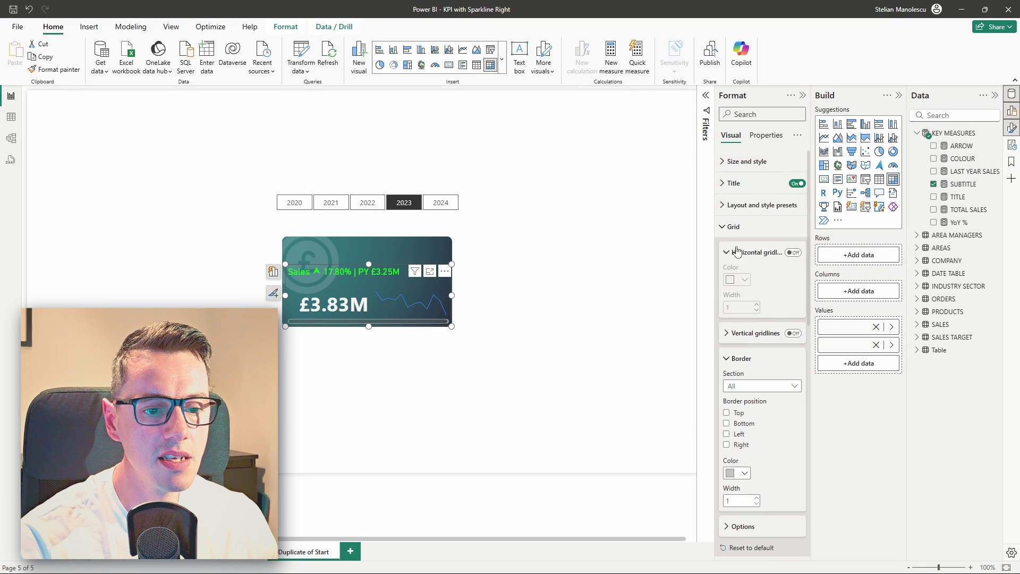
{"action": "left_click", "coordinate": [732, 182]}
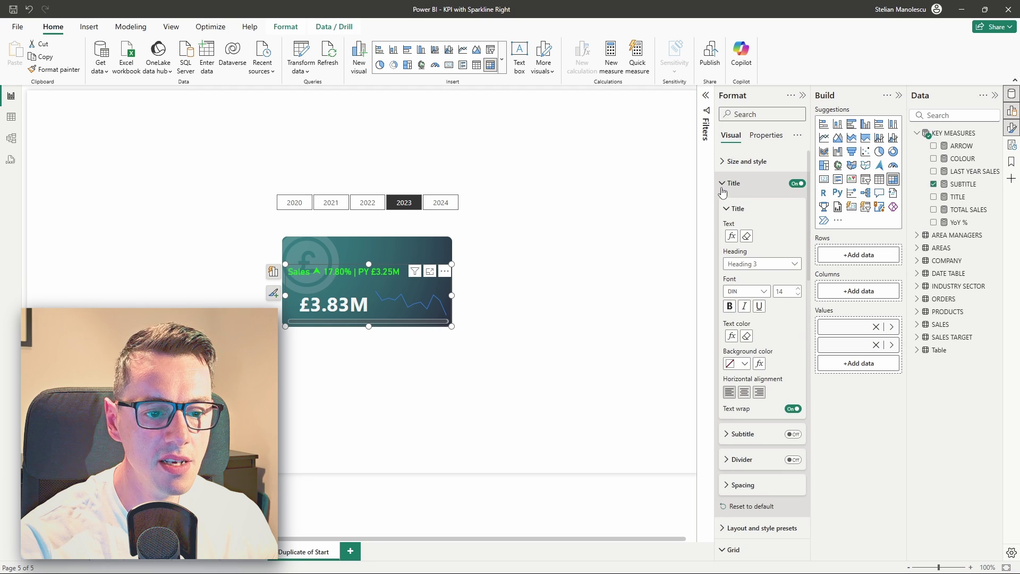
{"action": "left_click", "coordinate": [761, 391]}
{"action": "left_click", "coordinate": [578, 314]}
{"action": "left_click", "coordinate": [383, 285]}
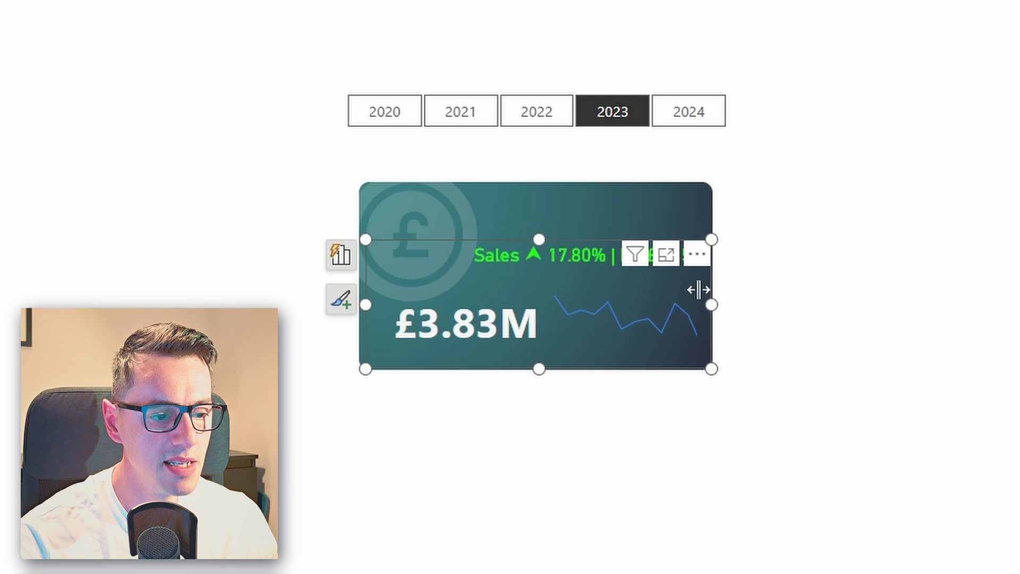
{"action": "left_click", "coordinate": [914, 296]}
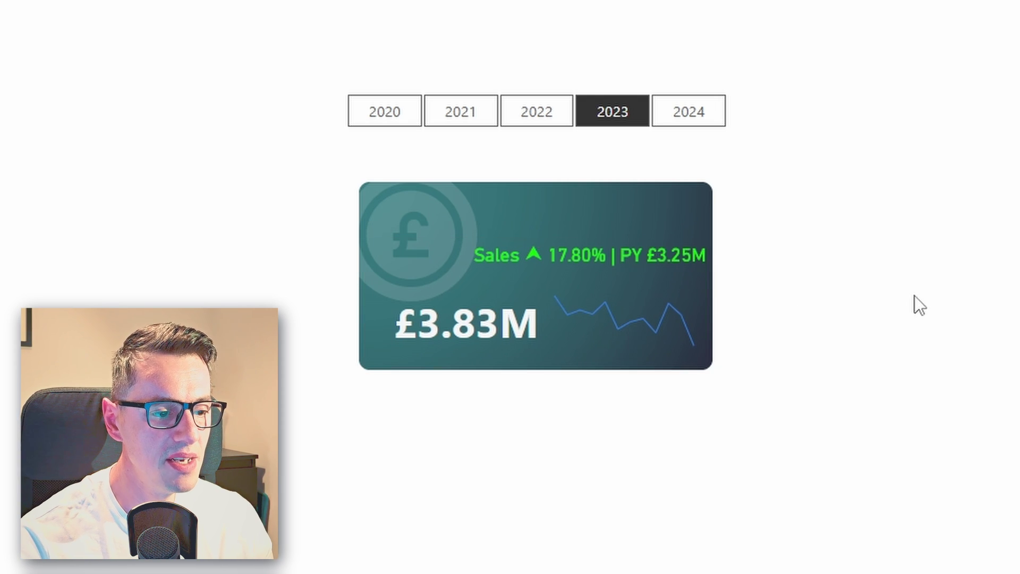